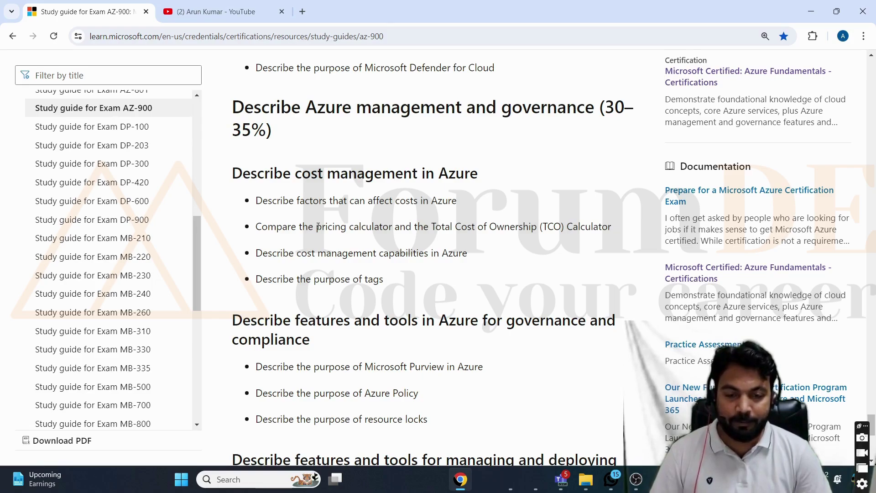
# Highlight the pricing calculator and Total Cost of Ownership (TCO) Calculator terms in the study guide's cost management list
pyautogui.moveTo(316, 227); pyautogui.dragTo(388, 227)
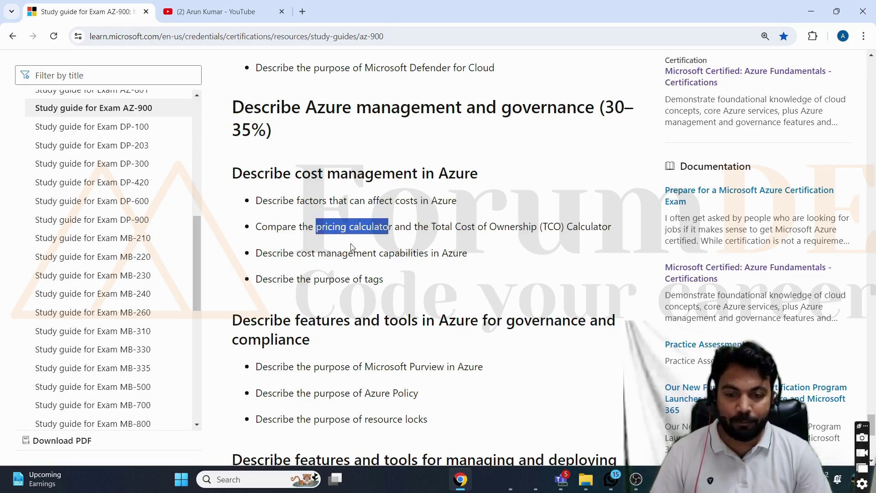
pyautogui.click(464, 230)
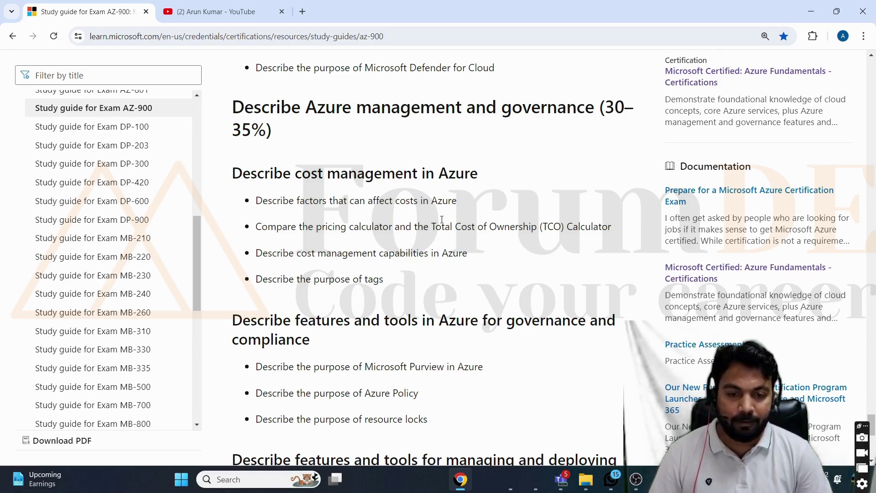
pyautogui.moveTo(435, 227); pyautogui.dragTo(609, 223)
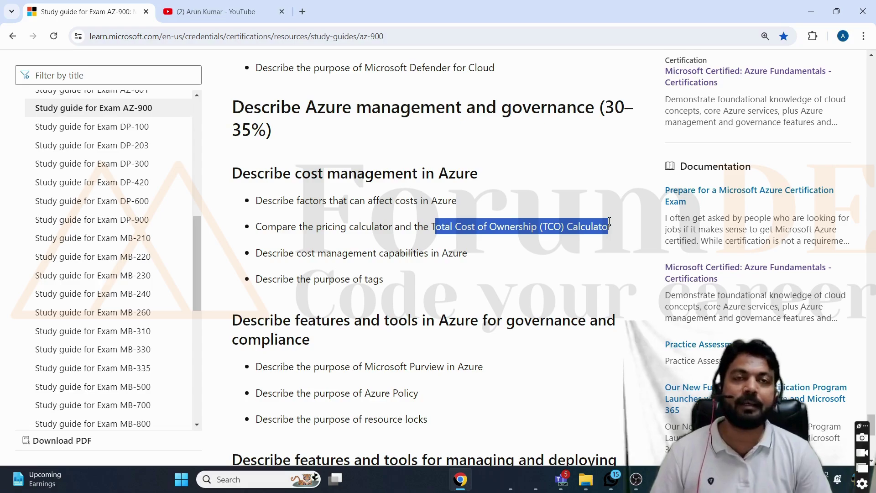
pyautogui.click(371, 223)
pyautogui.moveTo(320, 226); pyautogui.dragTo(591, 230)
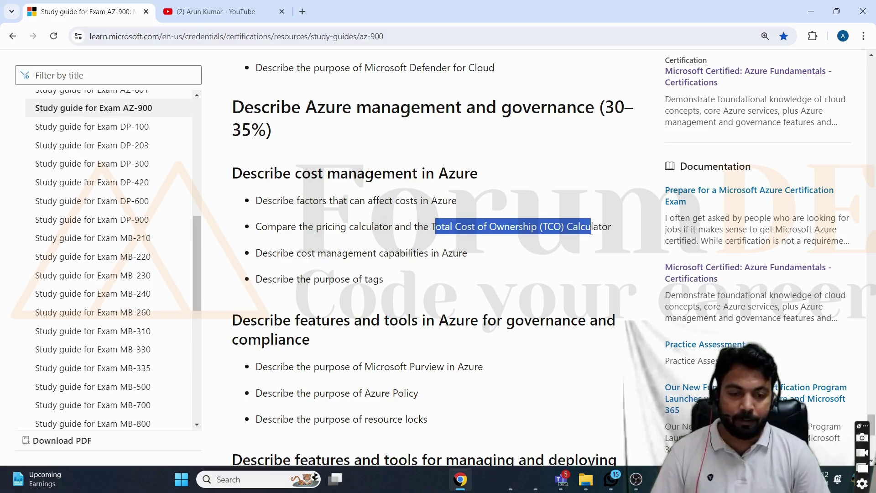
# Open a new browser tab beside the AZ-900 study guide
pyautogui.rightClick(104, 9)
pyautogui.click(119, 19)
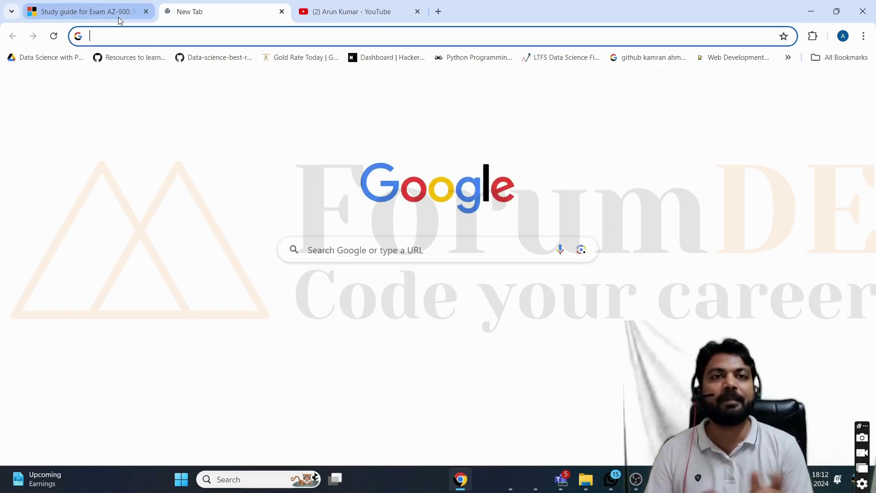
pyautogui.write('azu')
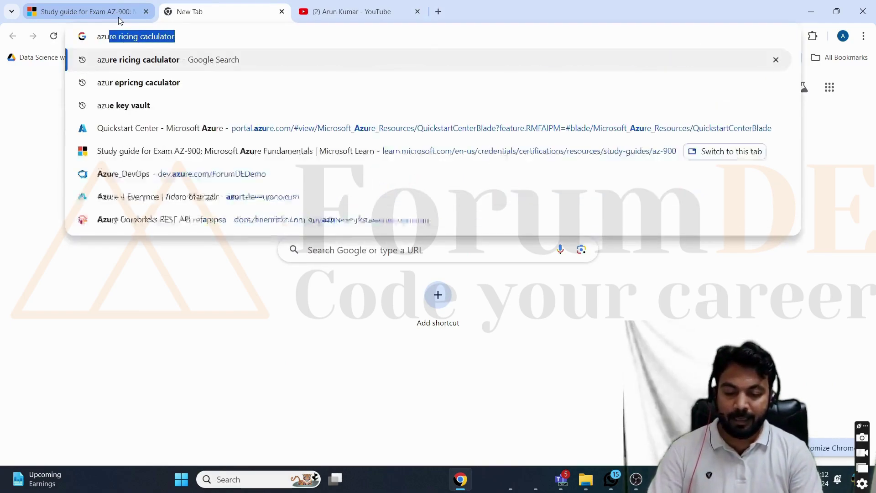
pyautogui.write('re pricing cac')
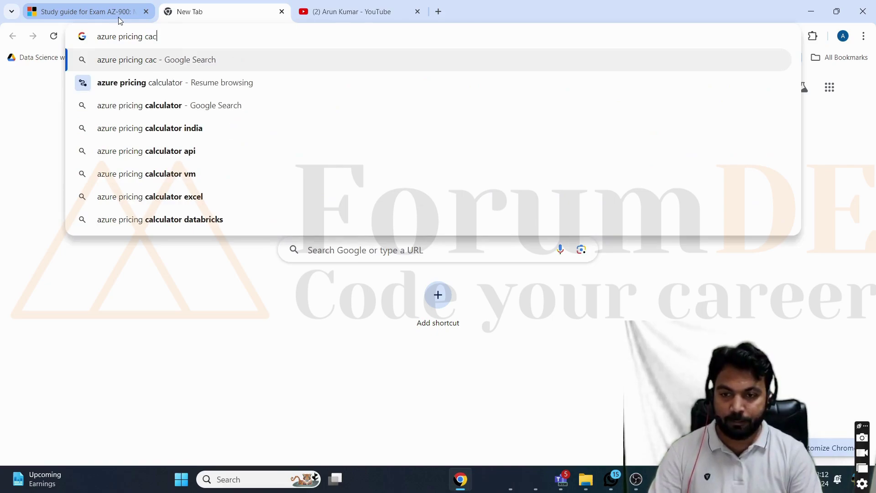
pyautogui.press('Down')
pyautogui.press('Return')
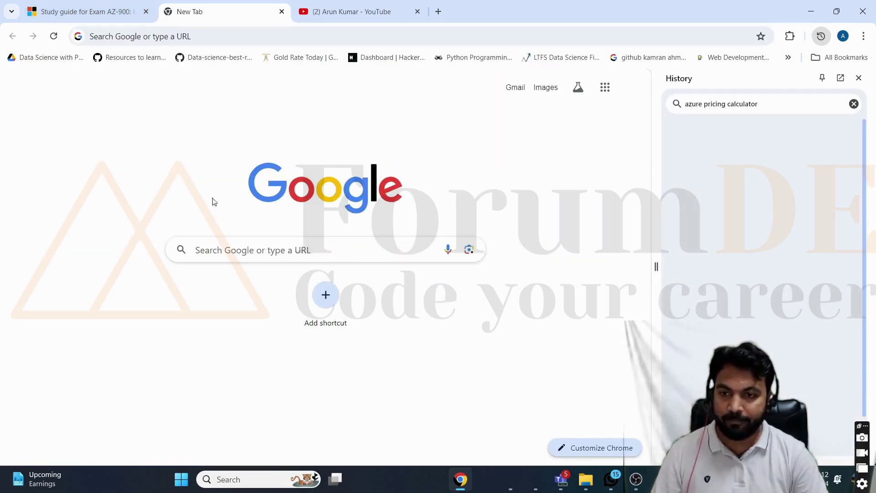
pyautogui.click(858, 79)
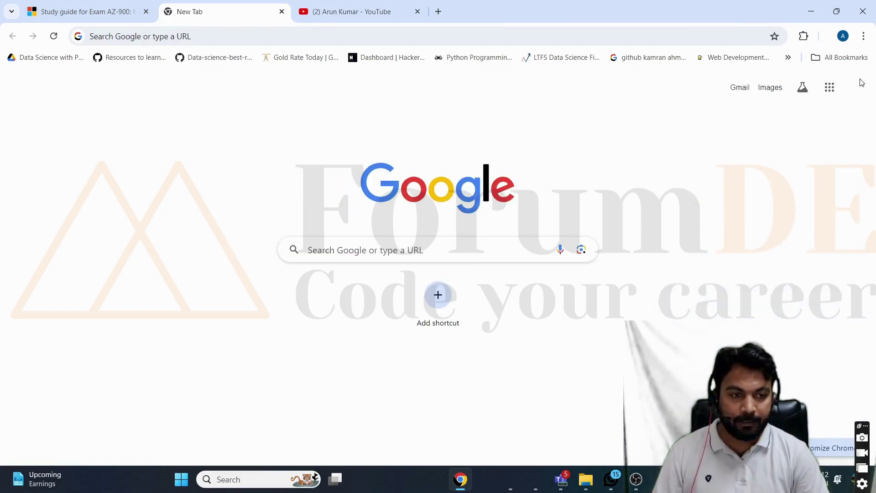
# Search Google for "azure pricing calculator" and open the Azure Pricing Calculator result from azure.microsoft.com
pyautogui.click(261, 36)
pyautogui.write('azur')
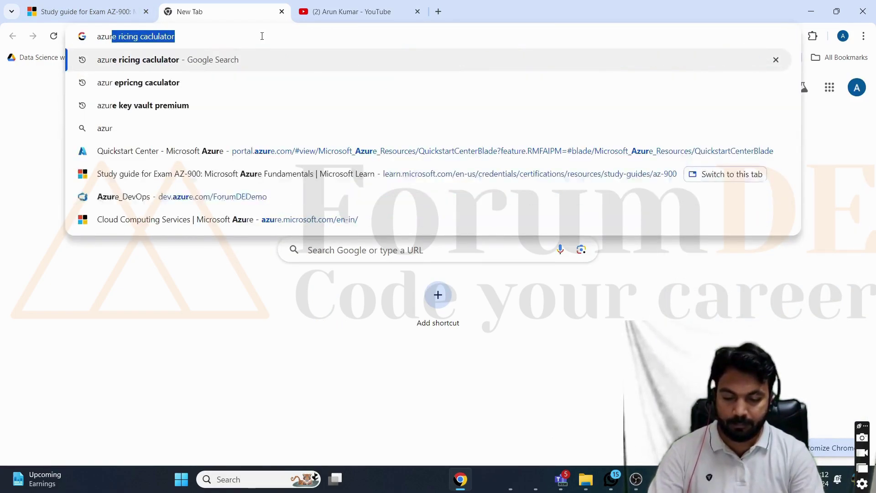
pyautogui.write('e pricing')
pyautogui.press('Return')
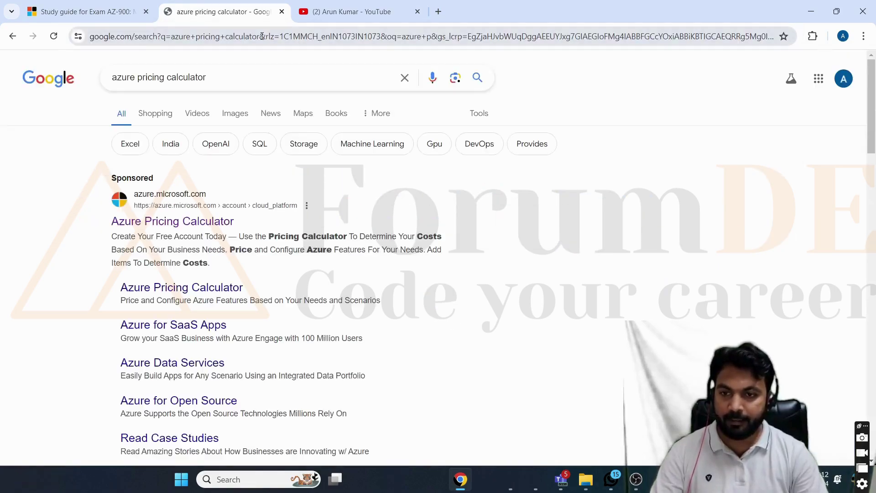
pyautogui.click(154, 228)
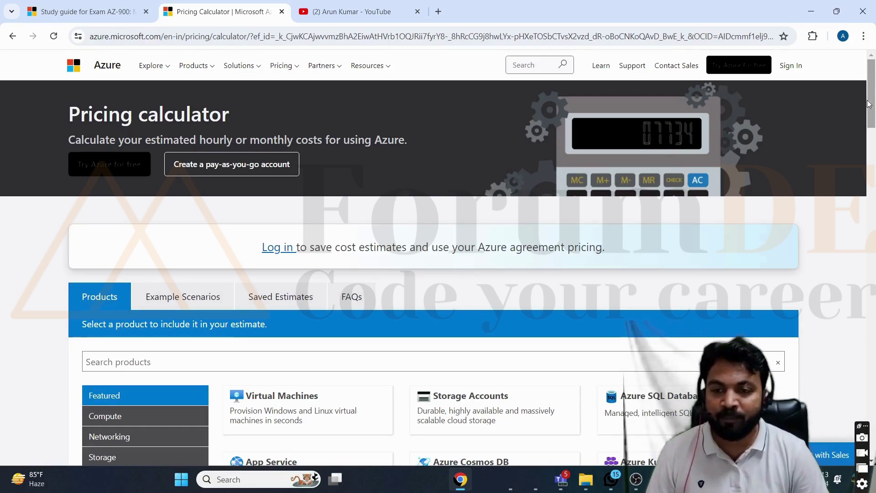
# Search Google in another new tab for "total cost of ownership azure" and open the Total Cost of Ownership (TCO) Calculator result
pyautogui.rightClick(226, 6)
pyautogui.press('Escape')
pyautogui.hotkey('ctrl', 't')
pyautogui.write('to')
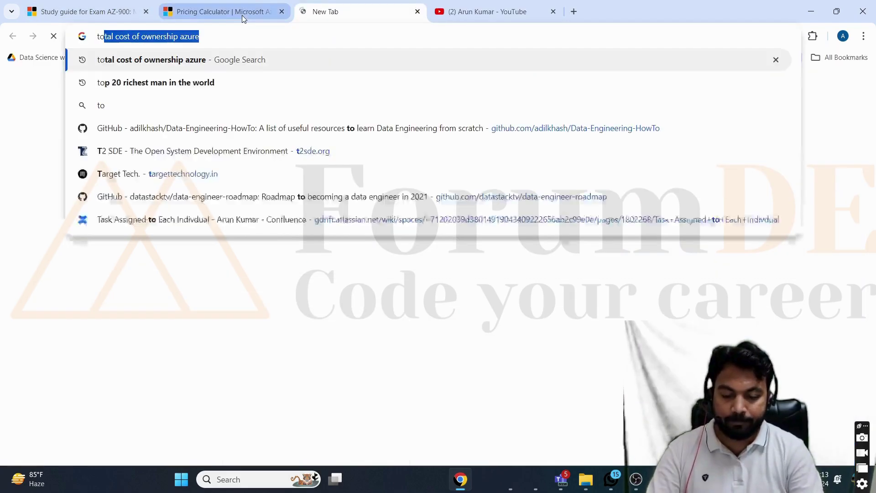
pyautogui.write('tal cost of on')
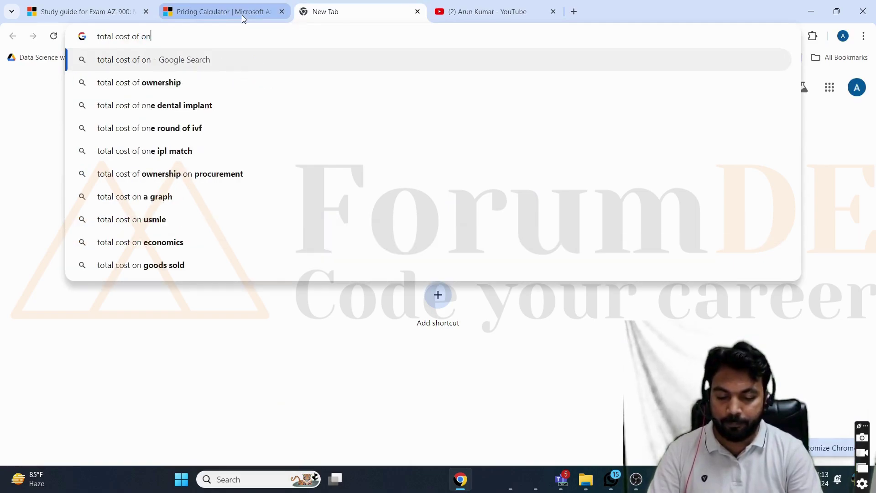
pyautogui.press('BackSpace')
pyautogui.write('wnership')
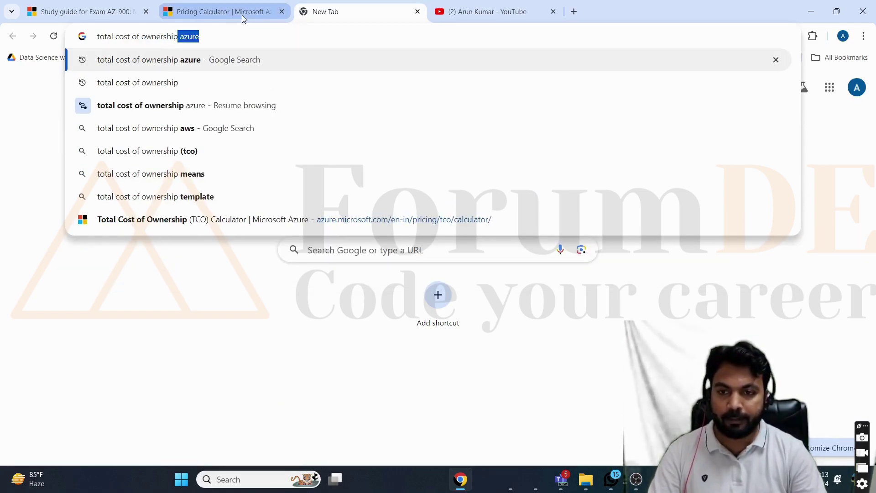
pyautogui.press('Return')
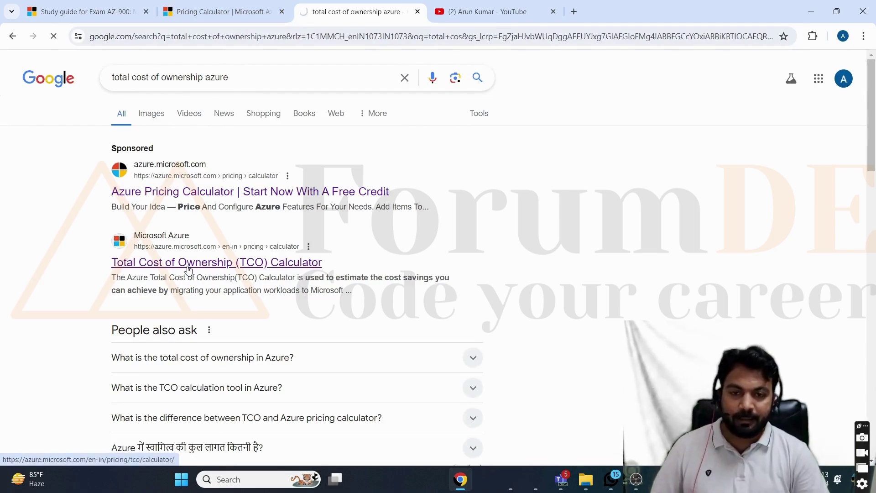
pyautogui.click(189, 268)
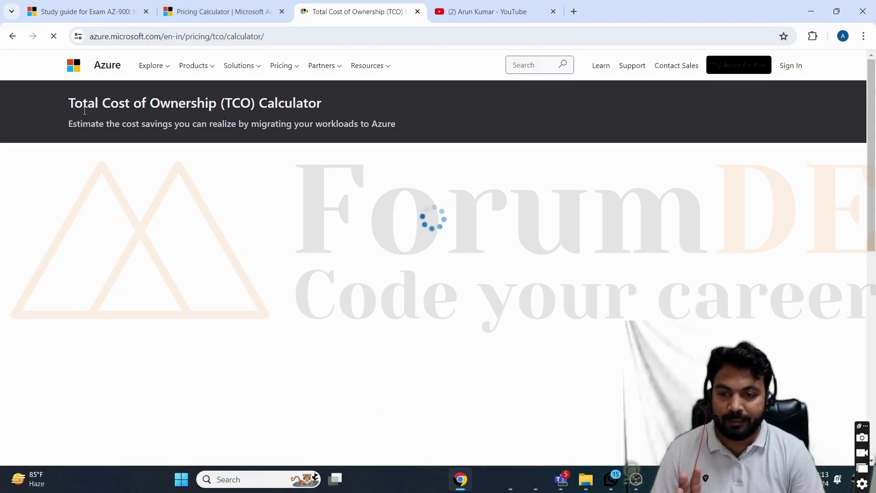
# Compare the Azure Pricing calculator page with the TCO Calculator page, ending on the TCO Calculator
pyautogui.click(230, 9)
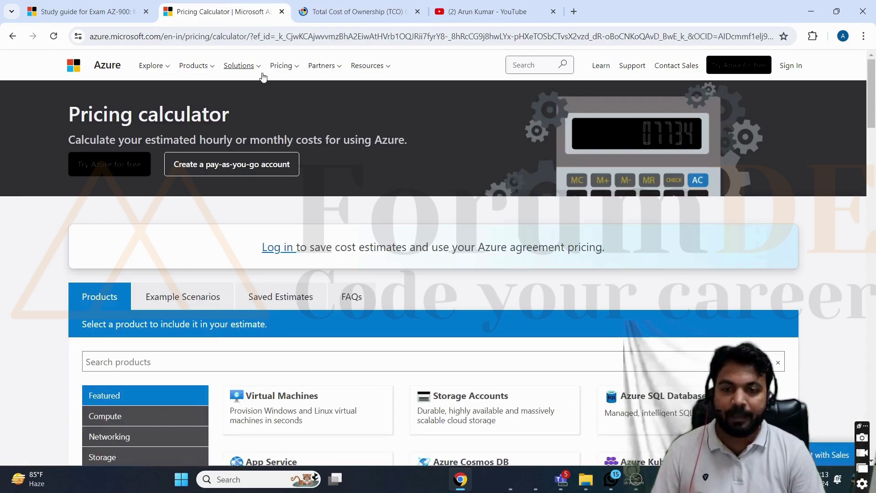
pyautogui.click(355, 11)
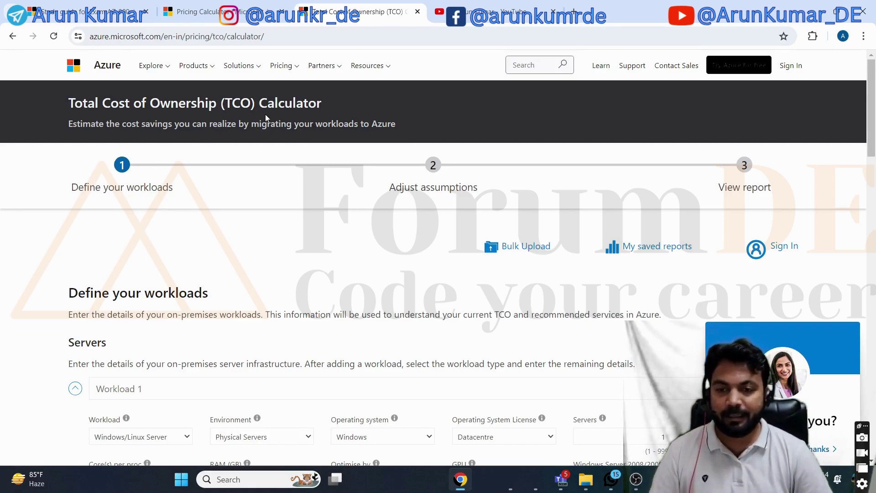
pyautogui.click(219, 11)
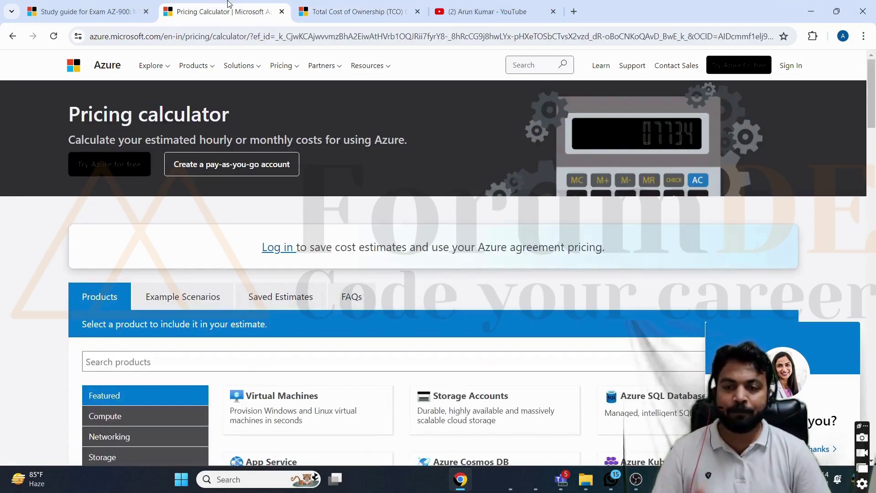
pyautogui.click(343, 12)
pyautogui.click(255, 12)
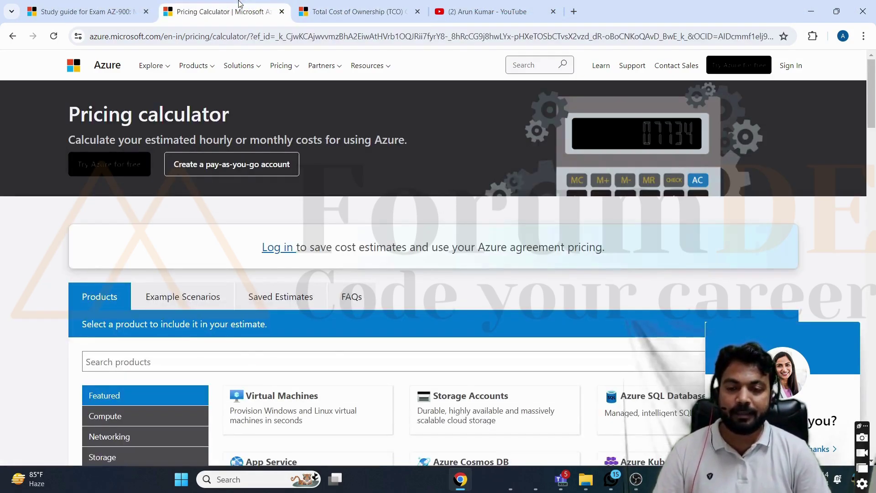
pyautogui.click(343, 7)
pyautogui.click(229, 5)
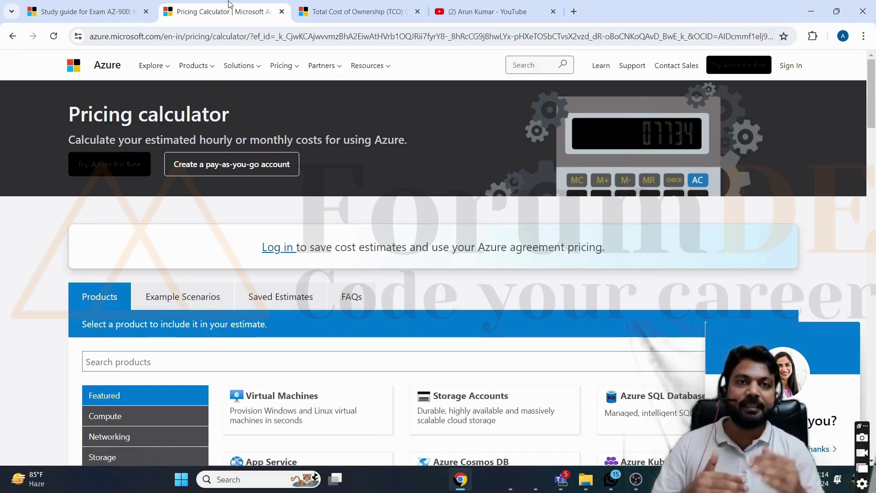
pyautogui.click(375, 8)
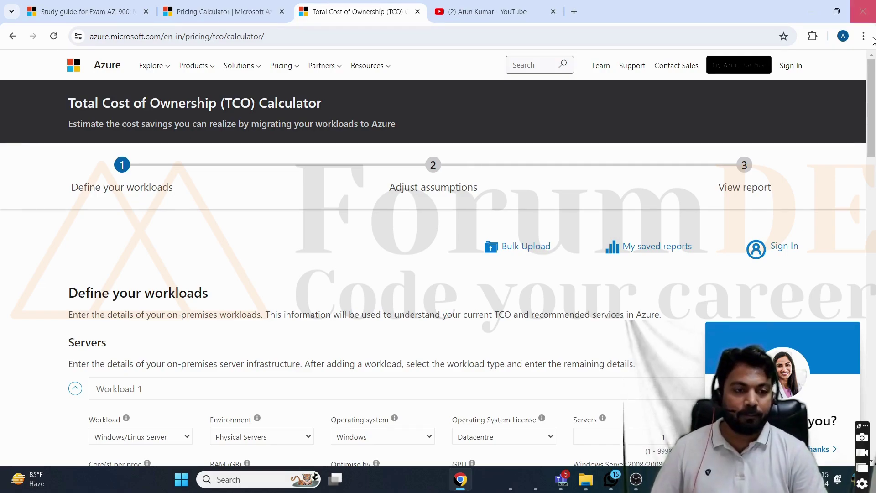
# Read the TCO Calculator's Define your workloads introduction, highlighting its heading and the mention of on-premises workloads
pyautogui.scroll(-3, 873, 91)
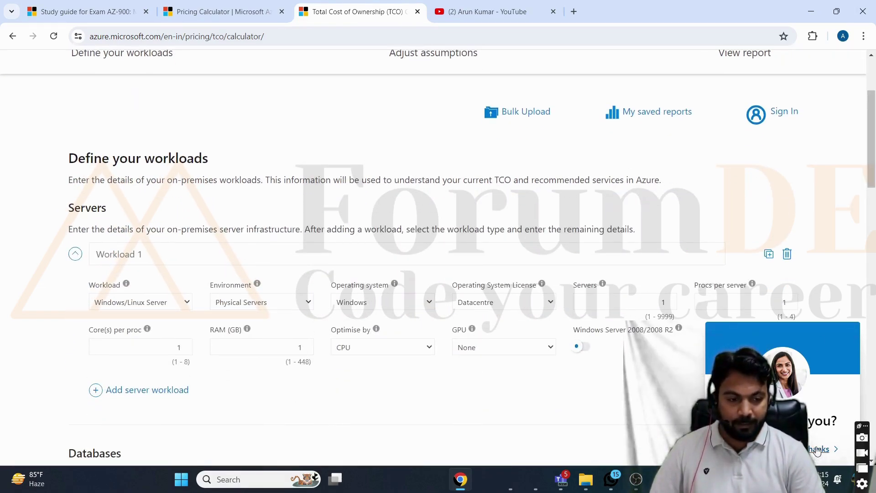
pyautogui.moveTo(872, 145)
pyautogui.mouseDown()
pyautogui.moveTo(872, 133)
pyautogui.moveTo(871, 147)
pyautogui.mouseUp()
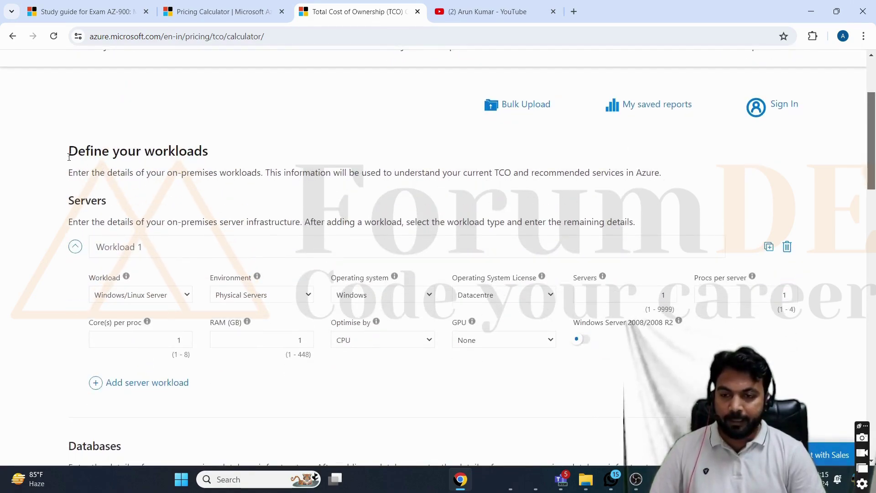
pyautogui.moveTo(69, 157); pyautogui.dragTo(212, 158)
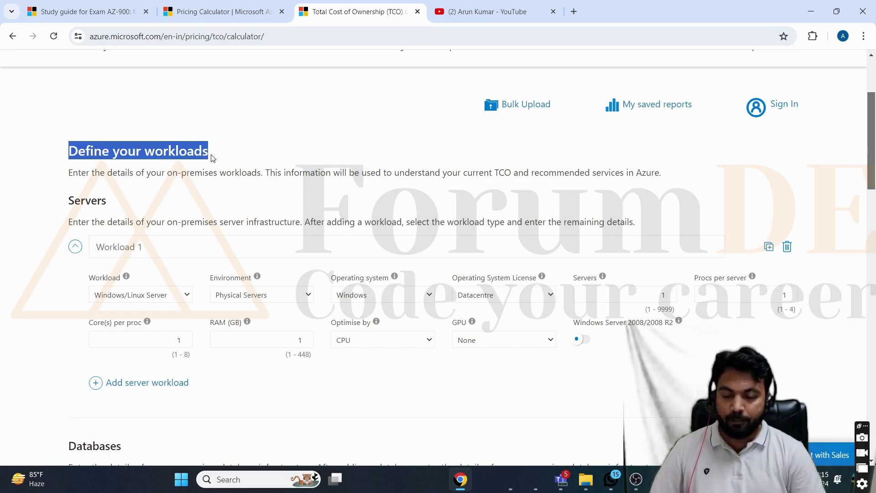
pyautogui.click(144, 174)
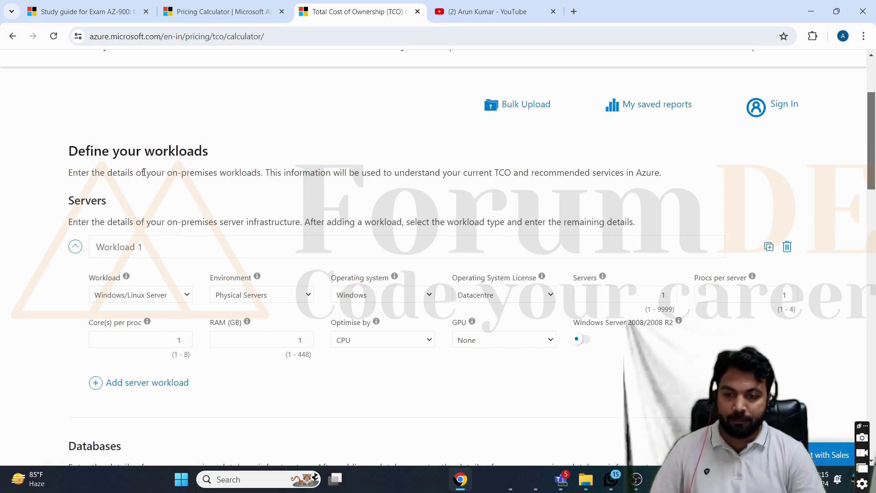
pyautogui.moveTo(144, 172); pyautogui.dragTo(269, 182)
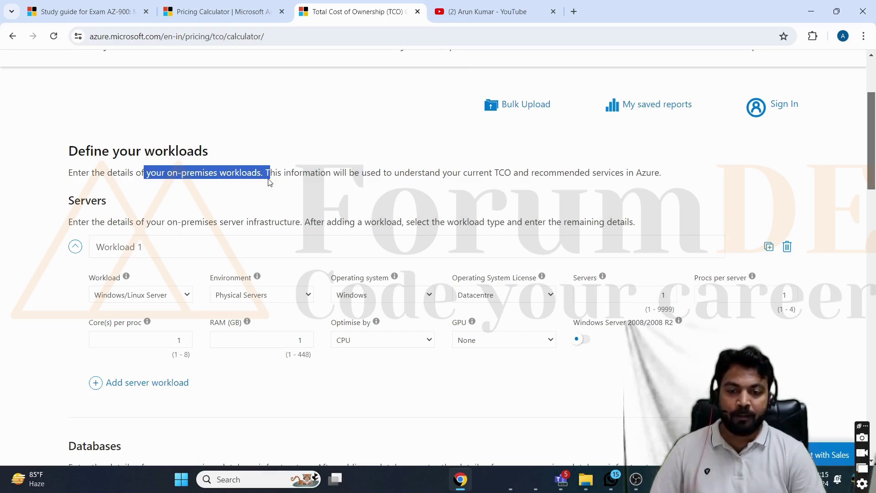
pyautogui.doubleClick(270, 180)
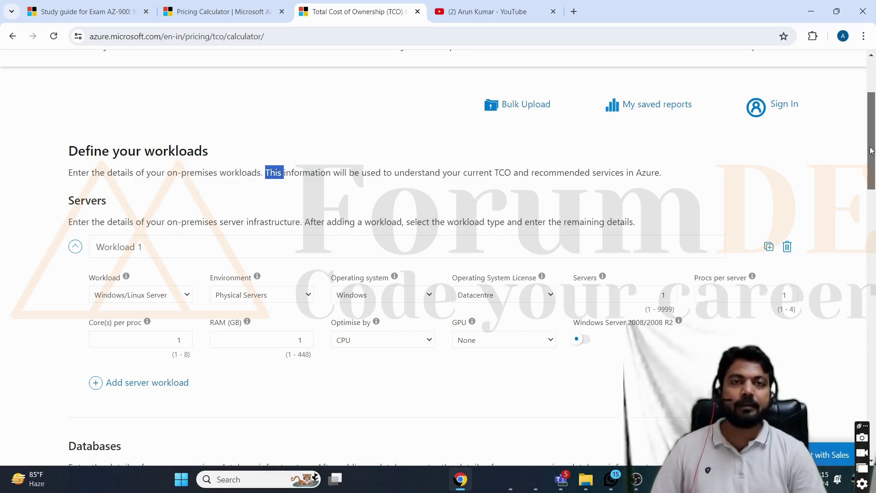
pyautogui.moveTo(871, 151); pyautogui.dragTo(871, 151)
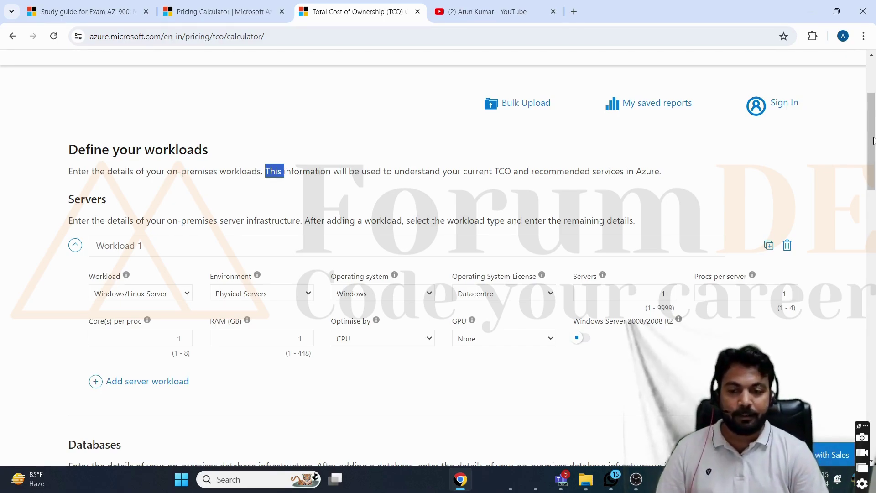
# Review Workload 1's workload type choices and their explanation in the Servers section, keeping Windows/Linux Server selected
pyautogui.scroll(-1, 872, 150)
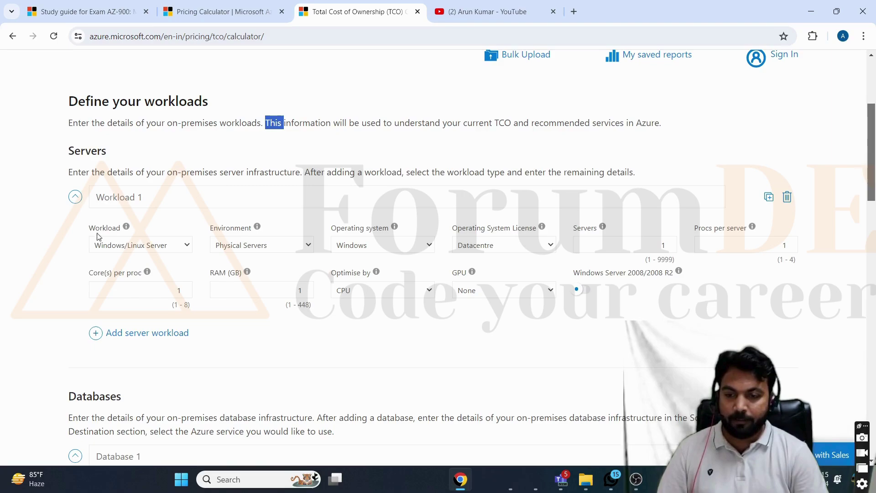
pyautogui.click(158, 254)
pyautogui.click(157, 251)
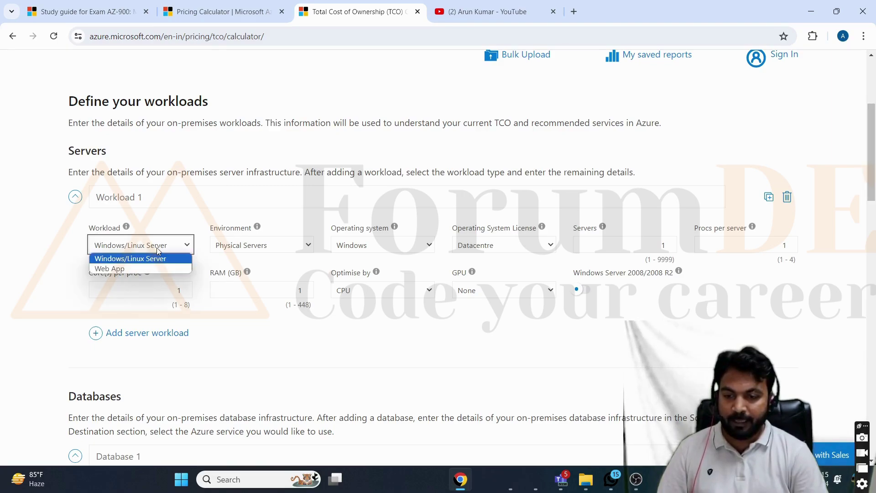
pyautogui.click(126, 228)
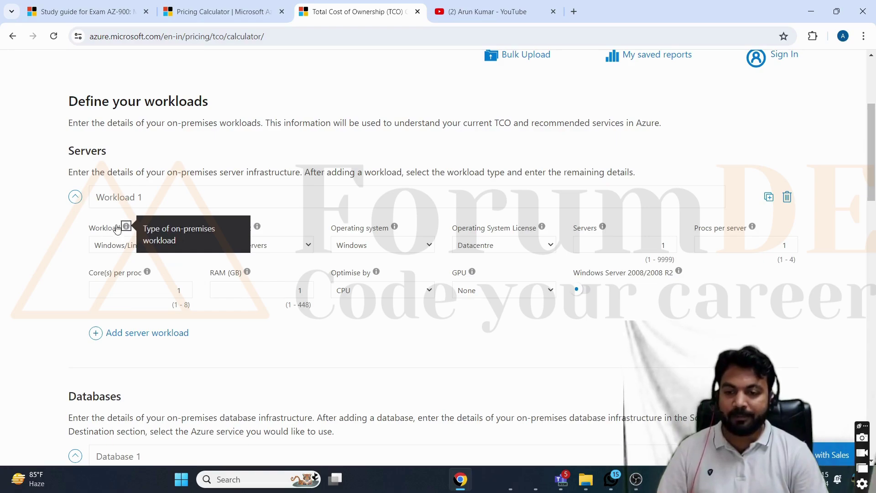
pyautogui.click(106, 232)
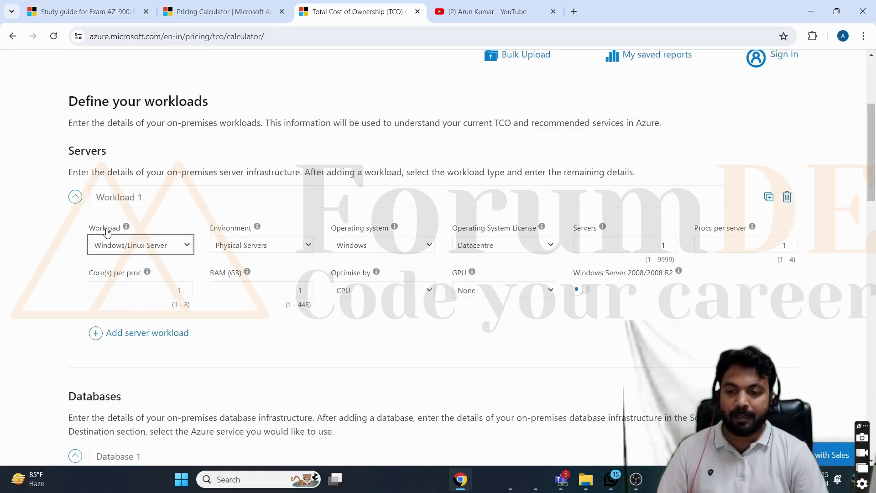
pyautogui.click(159, 248)
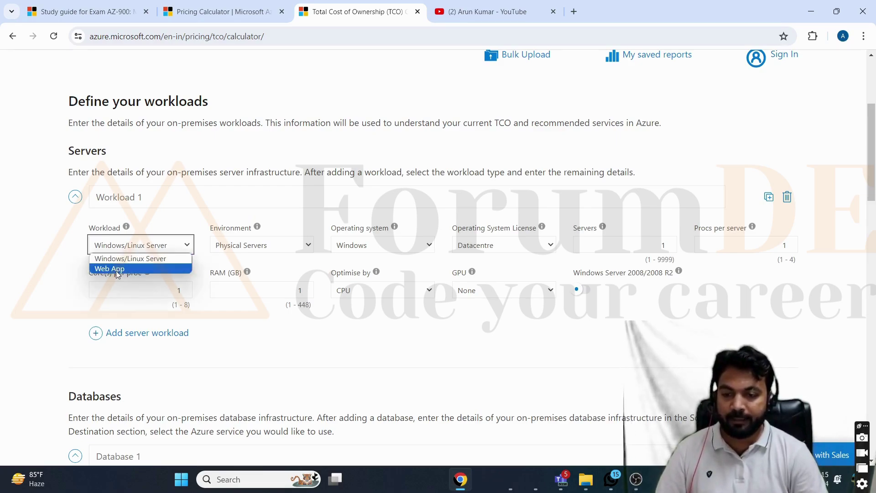
pyautogui.click(122, 259)
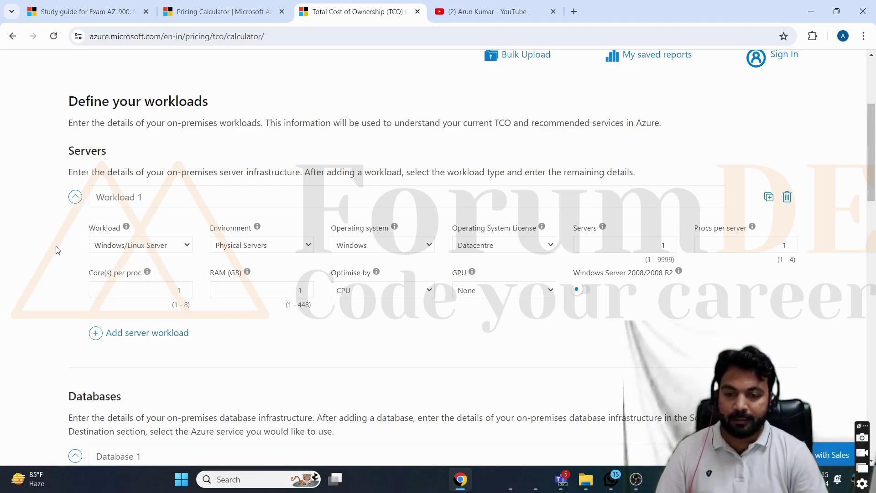
# Inspect Workload 1's environment, operating system and operating system license choices, plus the Servers field's help
pyautogui.click(277, 247)
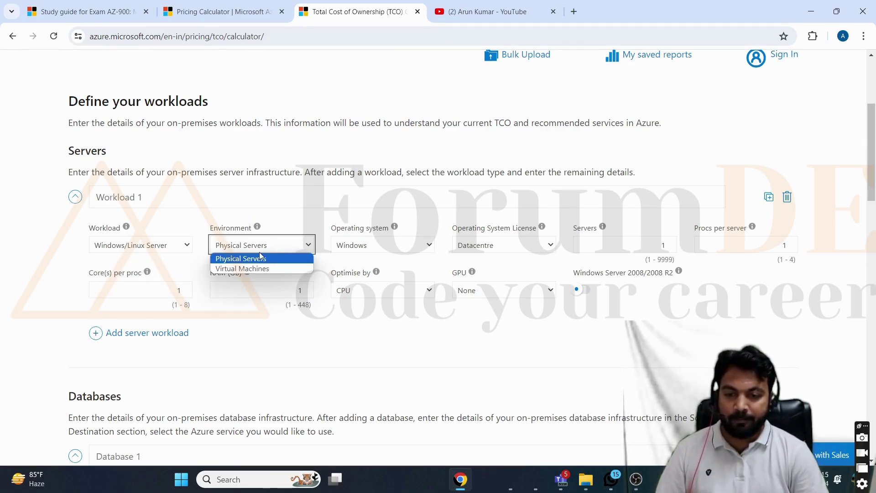
pyautogui.click(397, 245)
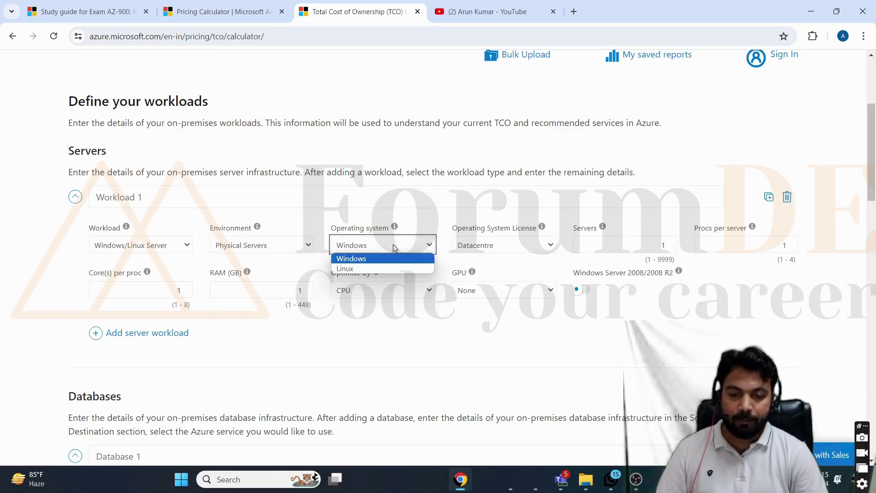
pyautogui.click(496, 247)
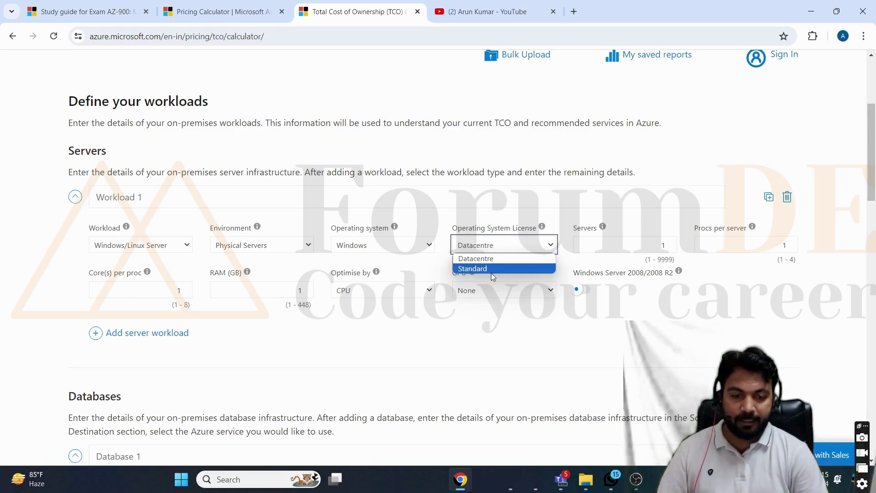
pyautogui.click(602, 227)
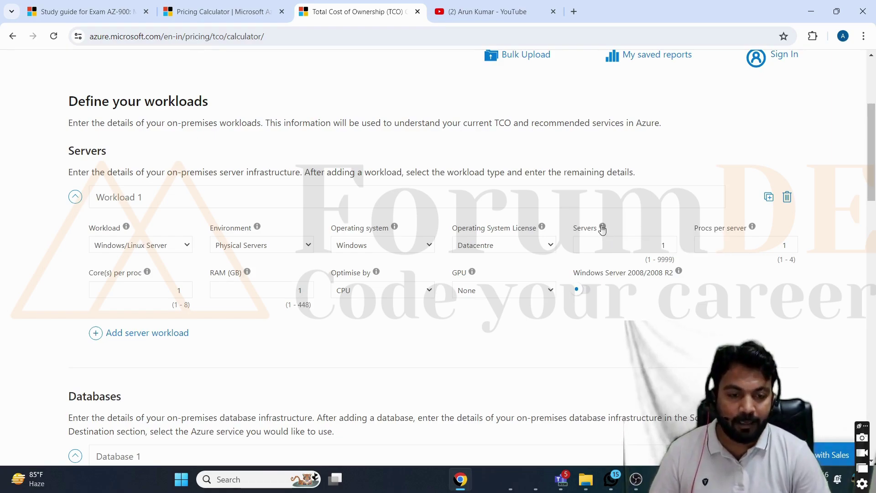
pyautogui.moveTo(602, 229)
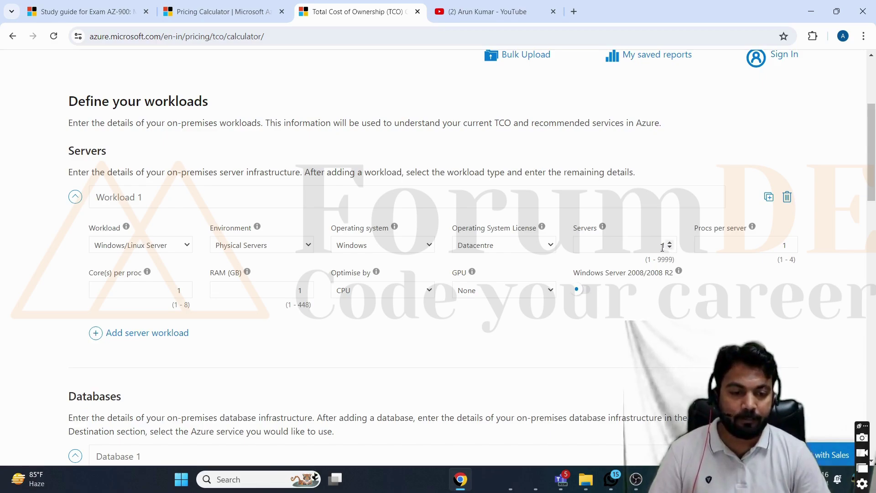
# Raise Workload 1's number of servers to 5 as a trial and return it to 1
pyautogui.doubleClick(665, 246)
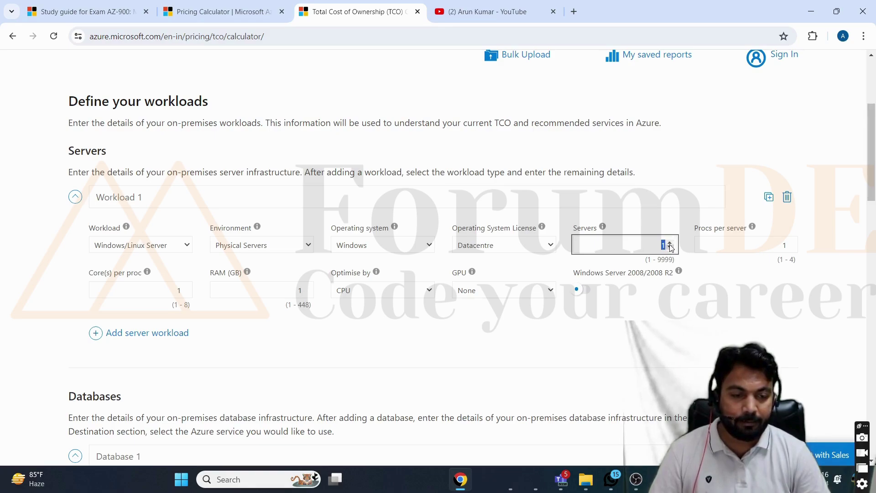
pyautogui.click(671, 244)
pyautogui.click(670, 243)
pyautogui.click(671, 244)
pyautogui.click(670, 244)
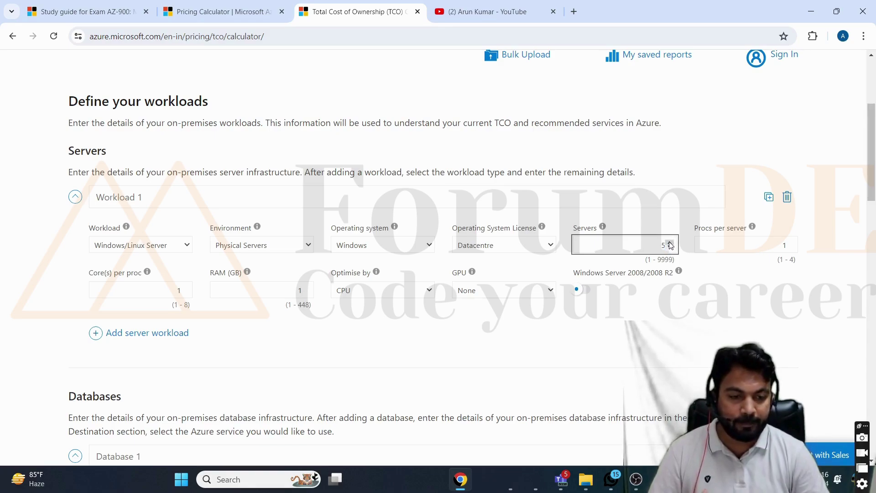
pyautogui.click(671, 250)
pyautogui.click(671, 249)
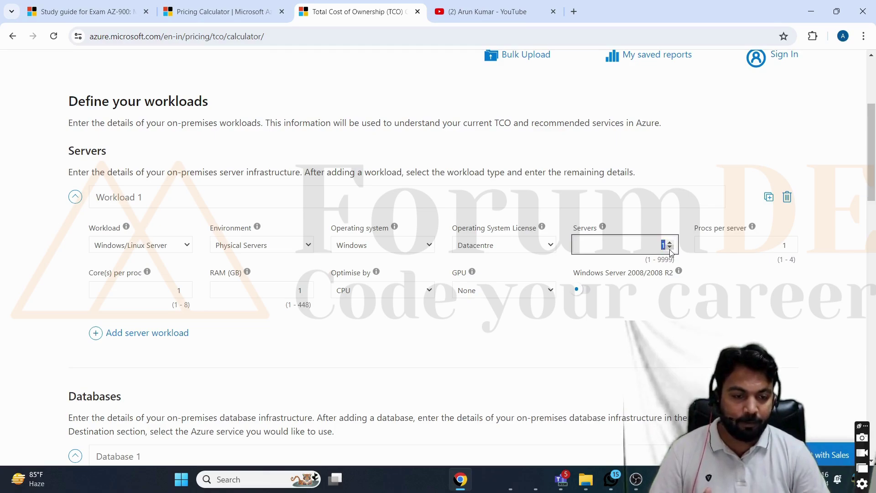
pyautogui.click(858, 222)
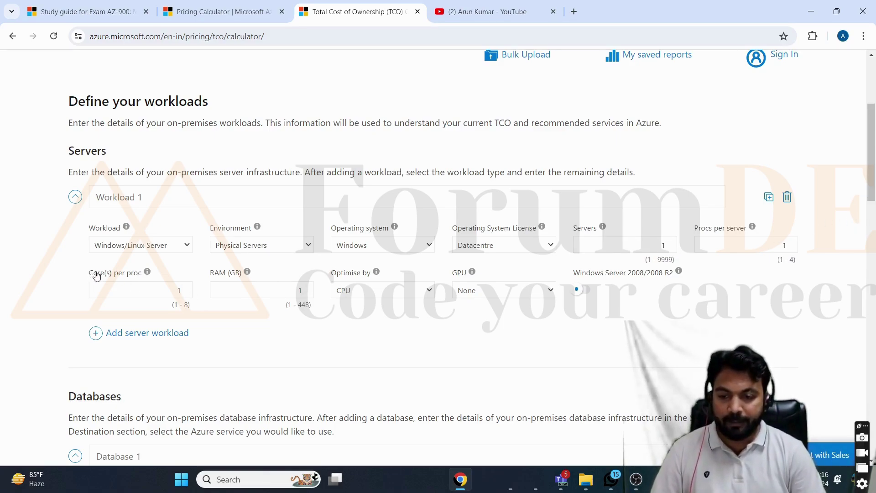
# Examine Workload 1's cores per processor field, the Optimise by choices with their explanation, and the GPU choices
pyautogui.moveTo(95, 273); pyautogui.dragTo(129, 283)
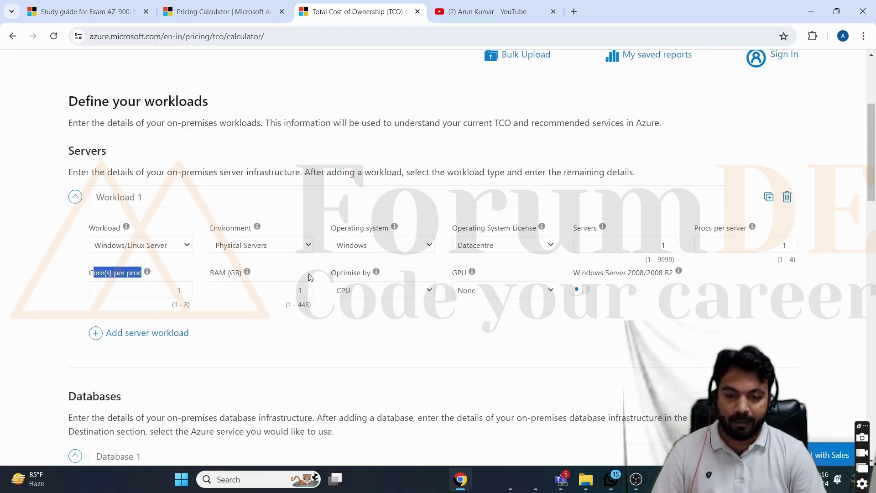
pyautogui.click(386, 297)
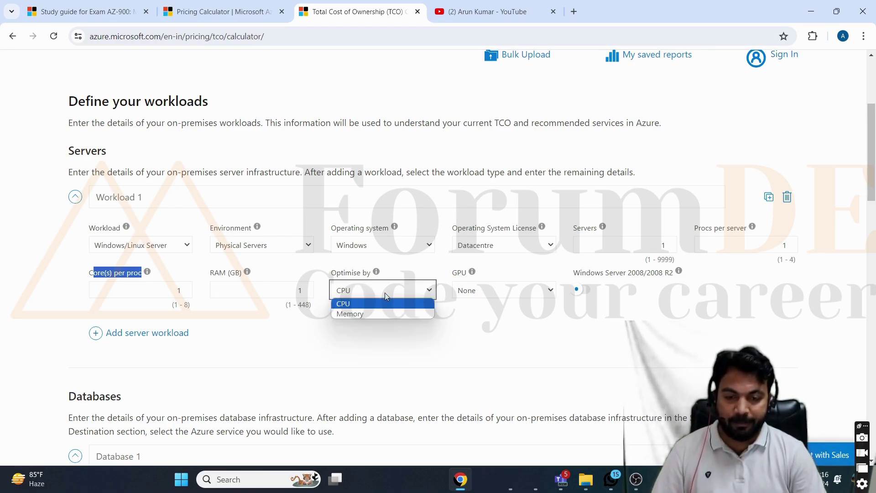
pyautogui.click(376, 273)
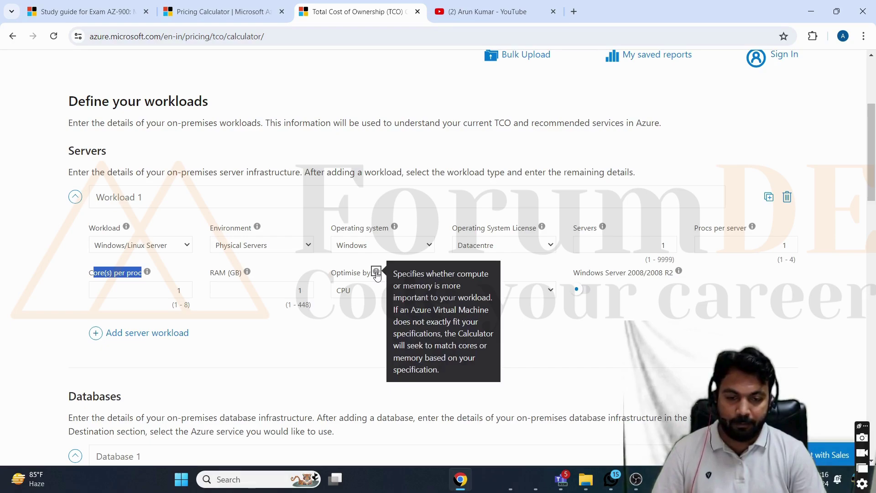
pyautogui.click(564, 352)
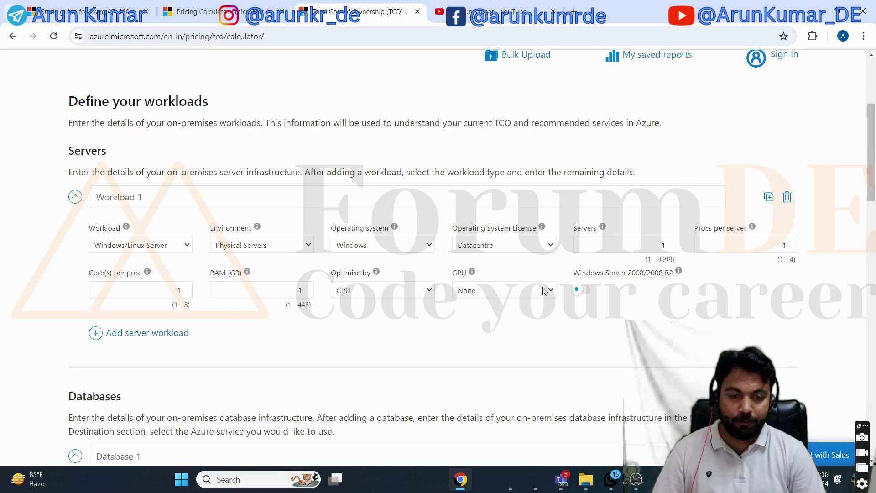
pyautogui.click(553, 292)
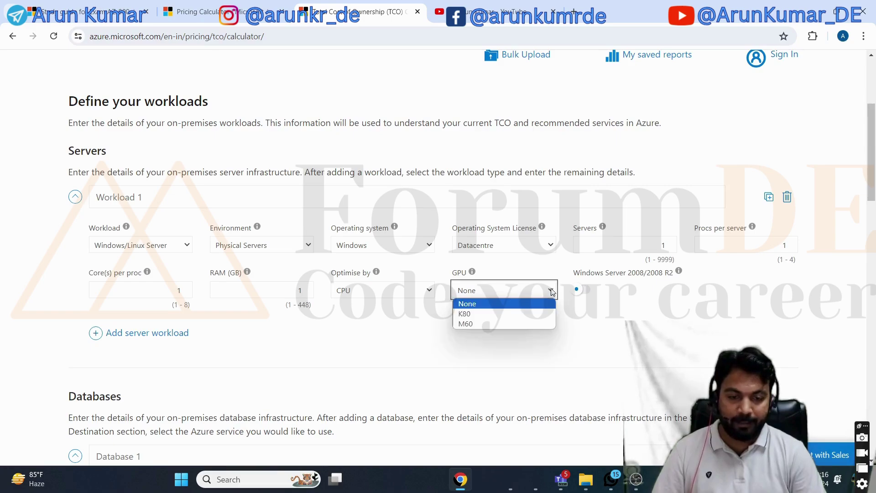
pyautogui.click(627, 337)
pyautogui.click(535, 292)
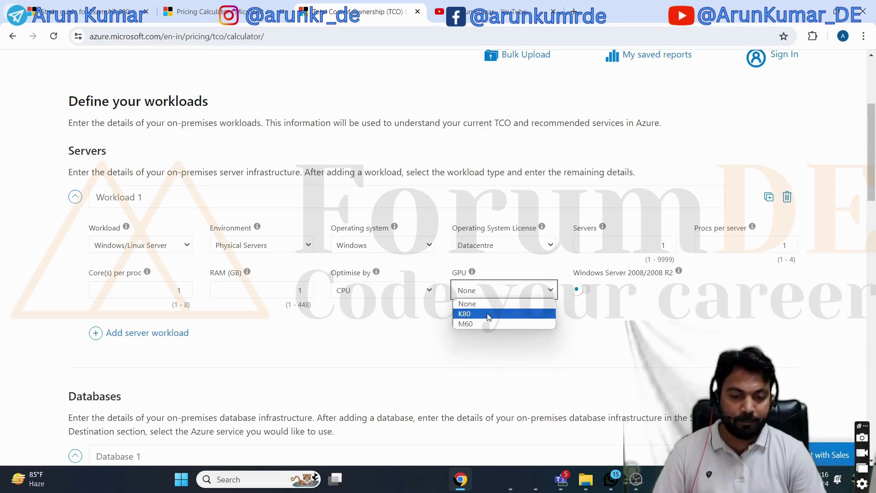
pyautogui.click(612, 342)
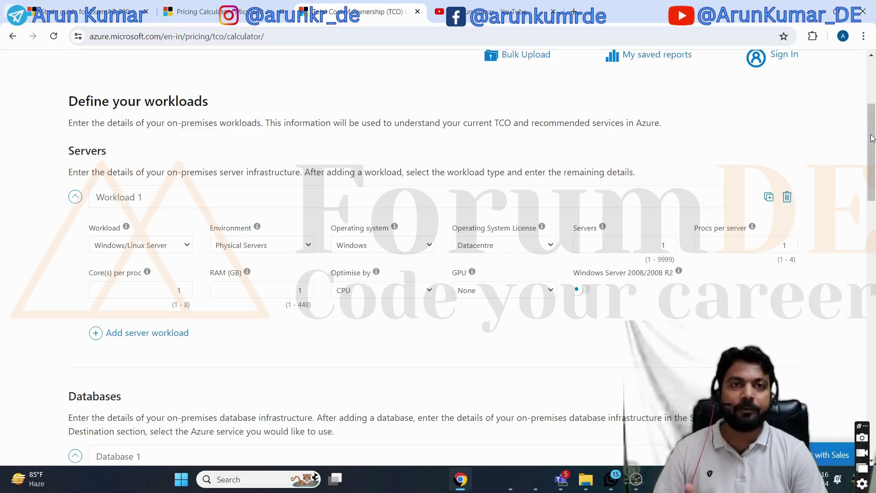
# Review Database 1's source choices for database type, license, environment and operating system in the Databases section
pyautogui.moveTo(873, 138); pyautogui.dragTo(869, 209)
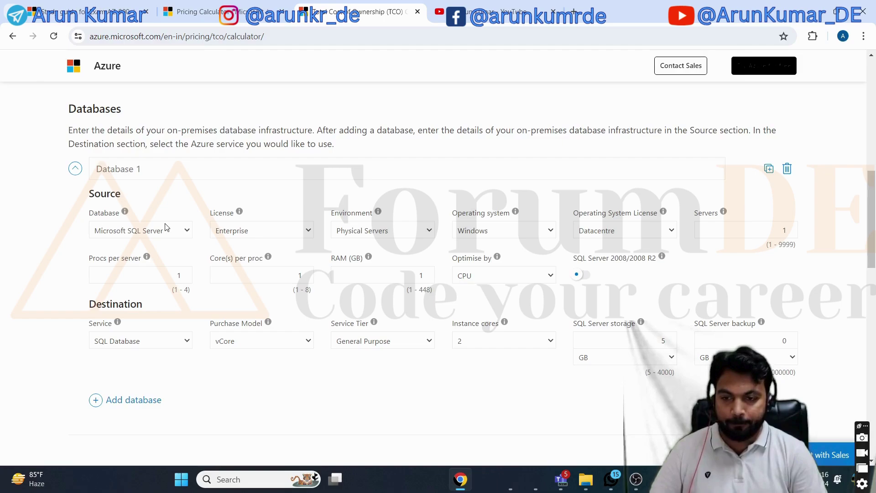
pyautogui.click(173, 233)
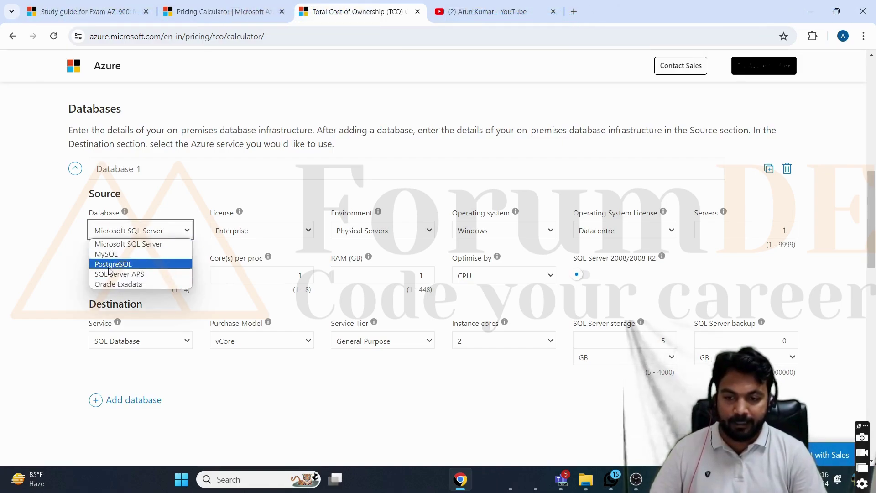
pyautogui.click(48, 227)
pyautogui.click(254, 229)
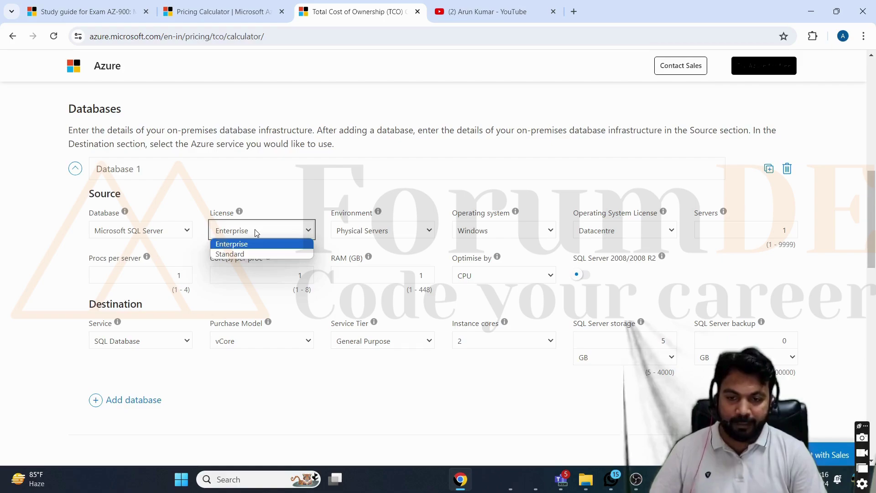
pyautogui.click(342, 200)
pyautogui.click(397, 233)
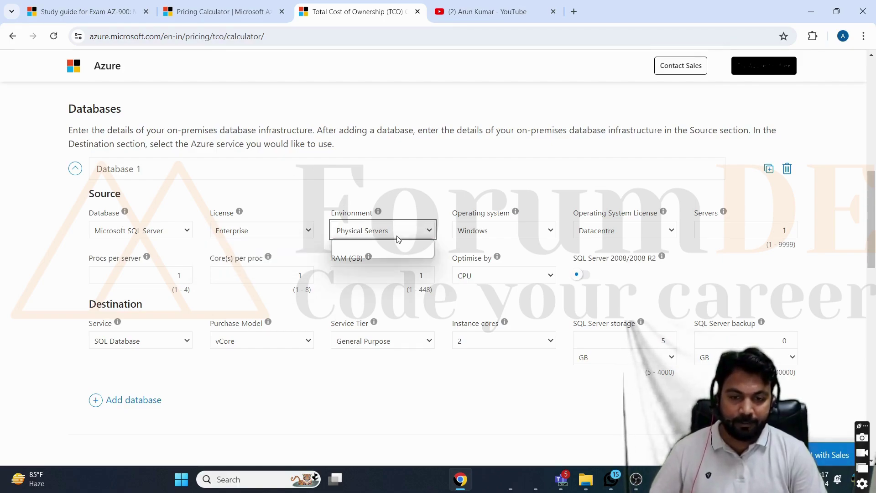
pyautogui.click(458, 198)
pyautogui.click(497, 229)
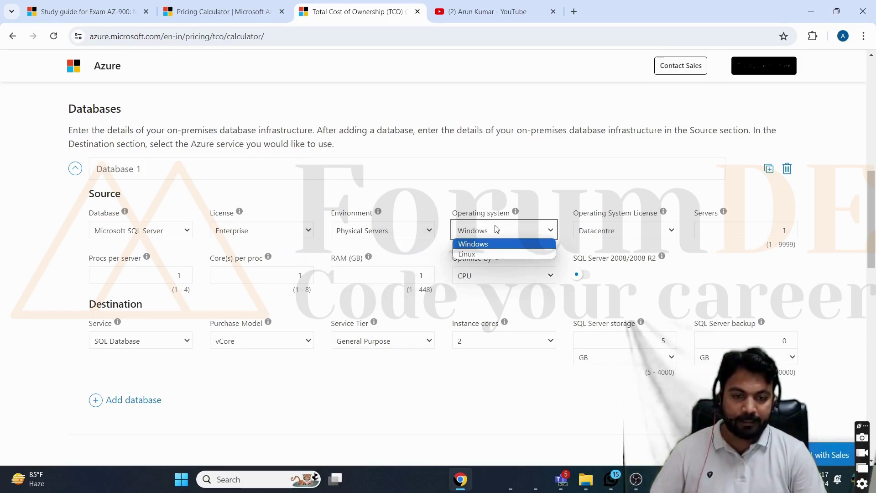
pyautogui.click(480, 199)
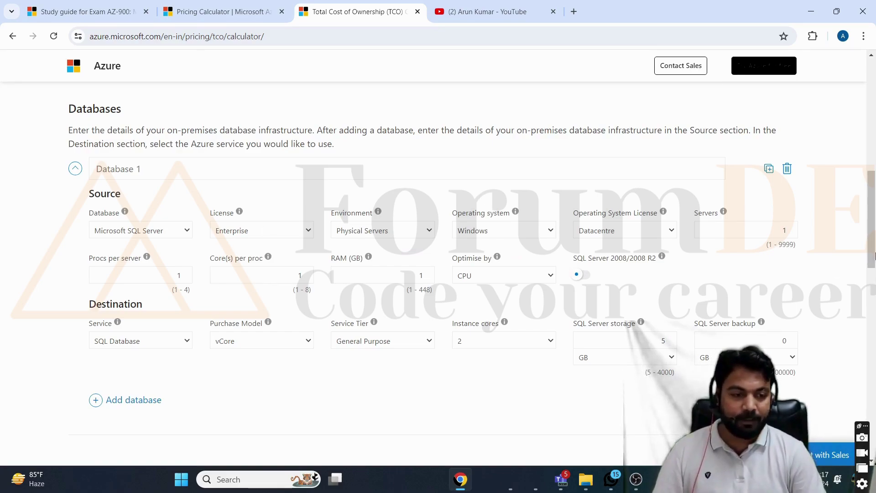
# Examine Storage 1's disk type choices and their explanation in the Storage section
pyautogui.moveTo(873, 215); pyautogui.dragTo(873, 287)
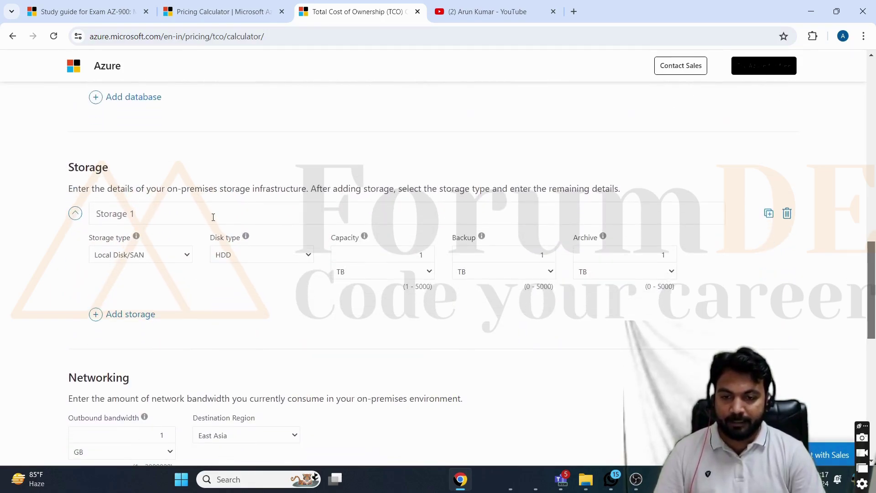
pyautogui.click(246, 256)
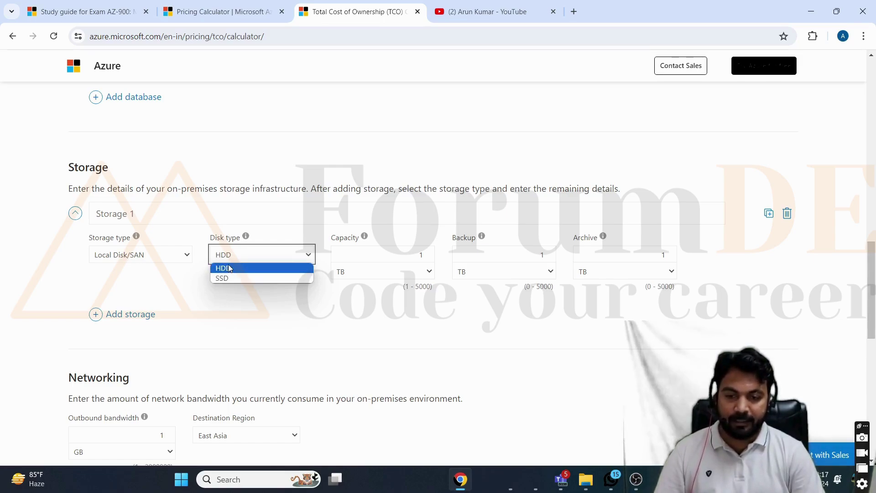
pyautogui.click(247, 237)
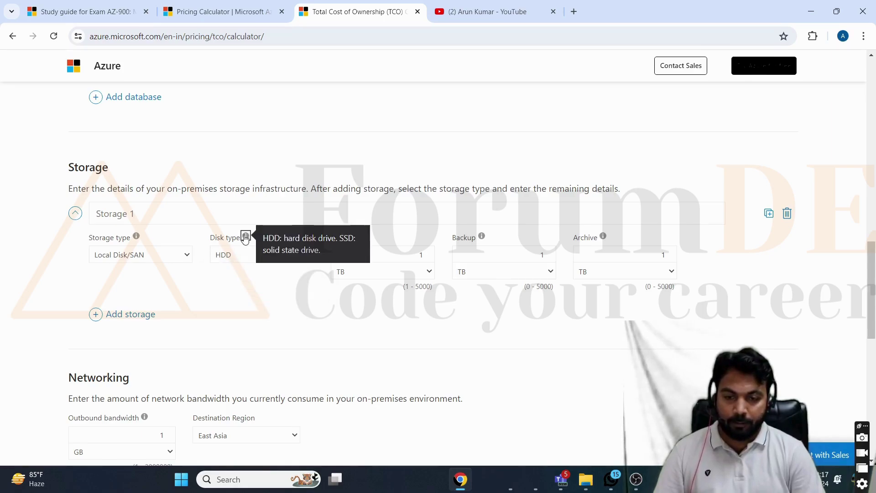
pyautogui.click(288, 301)
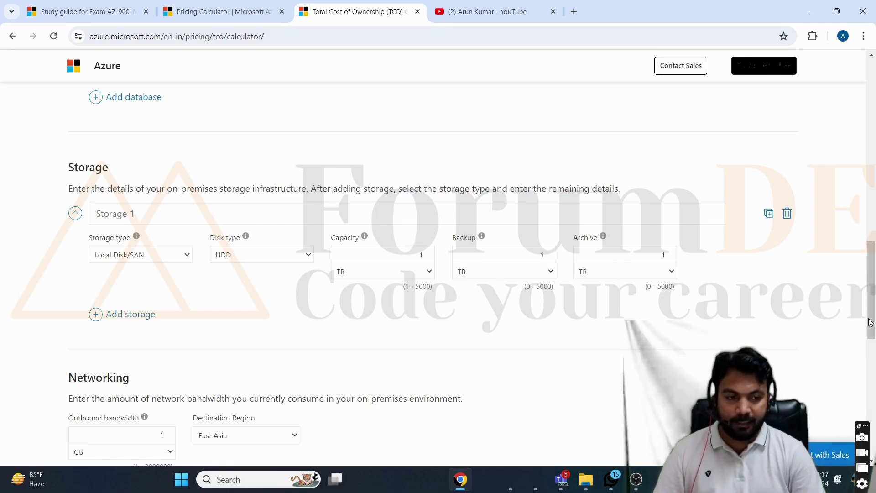
# Read the Networking section, highlighting its heading and the outbound bandwidth label
pyautogui.scroll(-4, 871, 287)
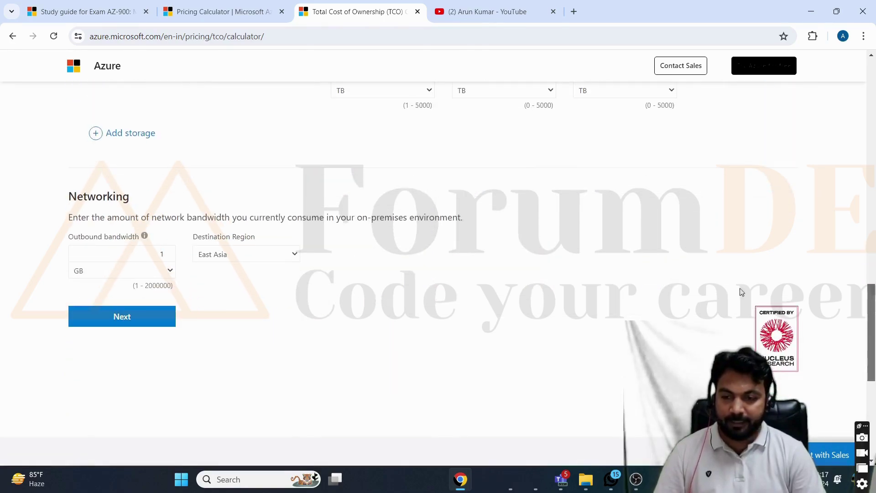
pyautogui.moveTo(84, 196); pyautogui.dragTo(131, 197)
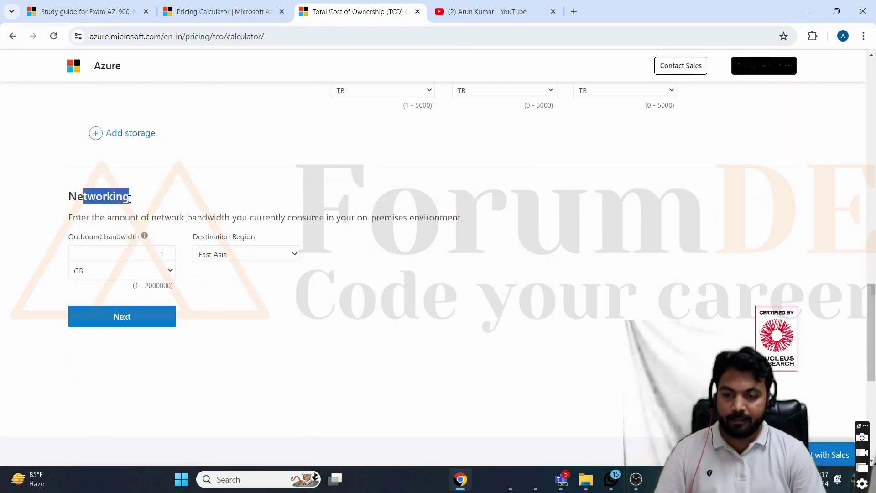
pyautogui.click(128, 198)
pyautogui.moveTo(94, 237); pyautogui.dragTo(125, 241)
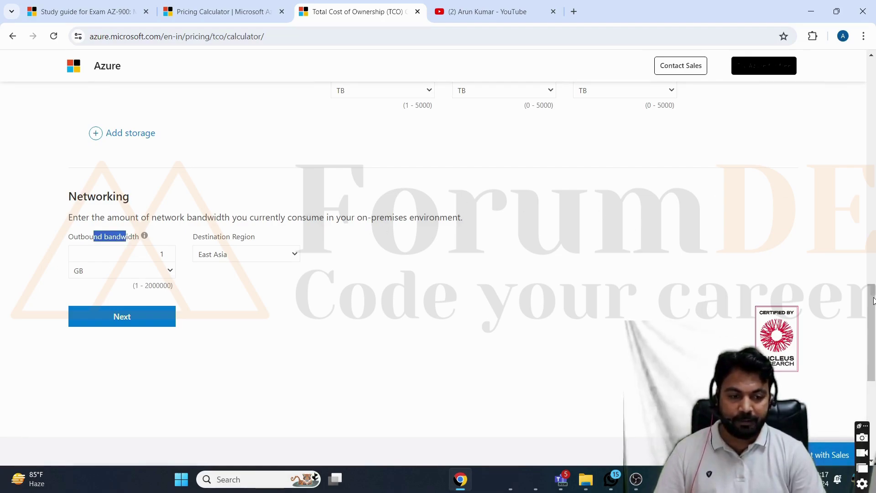
# Finish defining the workloads and proceed to the Adjust assumptions stage of the TCO Calculator
pyautogui.scroll(-4, 875, 302)
pyautogui.scroll(4, 875, 303)
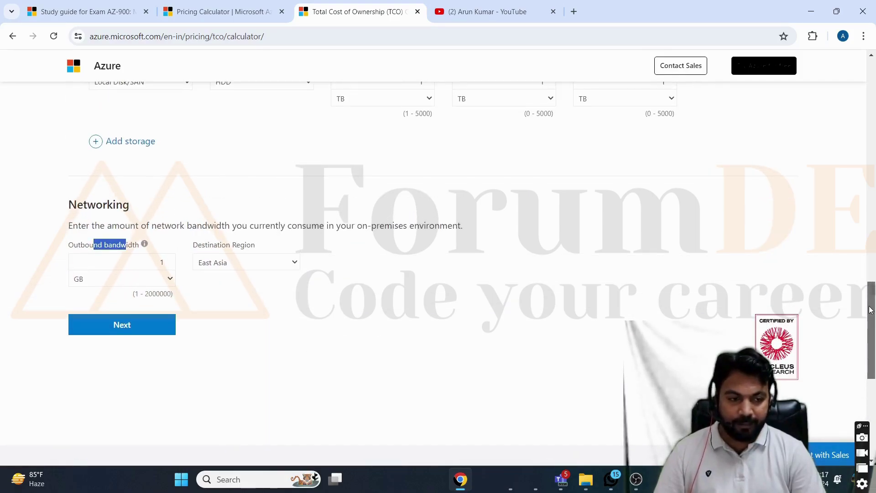
pyautogui.moveTo(871, 310); pyautogui.dragTo(869, 335)
pyautogui.click(136, 228)
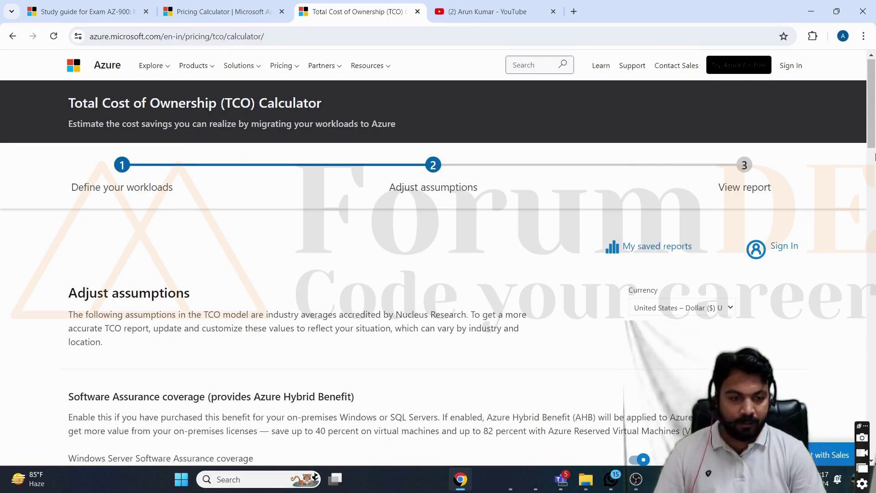
# Read the Storage costs assumptions, highlighting the procurement cost rows for the different storage types
pyautogui.moveTo(872, 115); pyautogui.dragTo(874, 240)
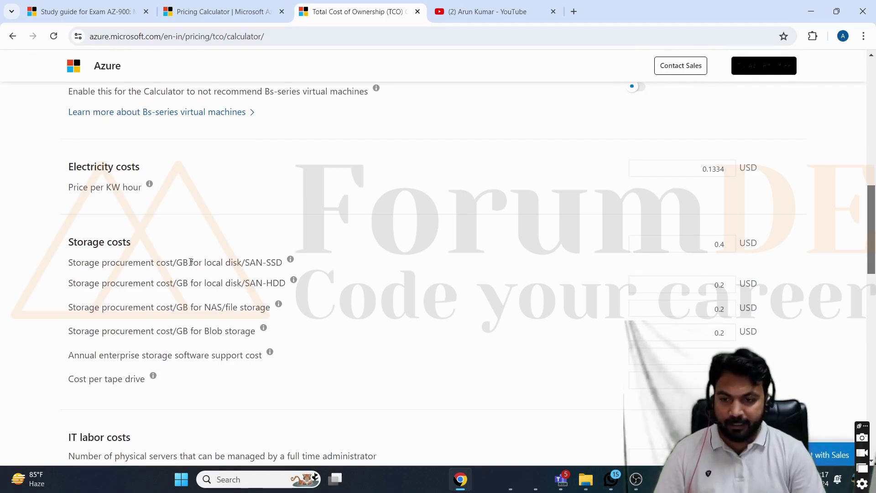
pyautogui.moveTo(82, 245); pyautogui.dragTo(229, 351)
pyautogui.click(234, 349)
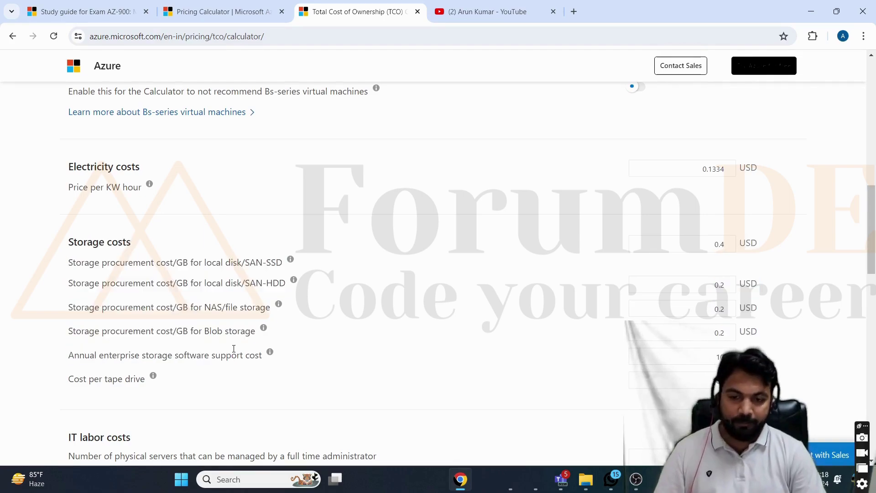
pyautogui.moveTo(875, 202); pyautogui.dragTo(867, 220)
pyautogui.moveTo(76, 224); pyautogui.dragTo(221, 318)
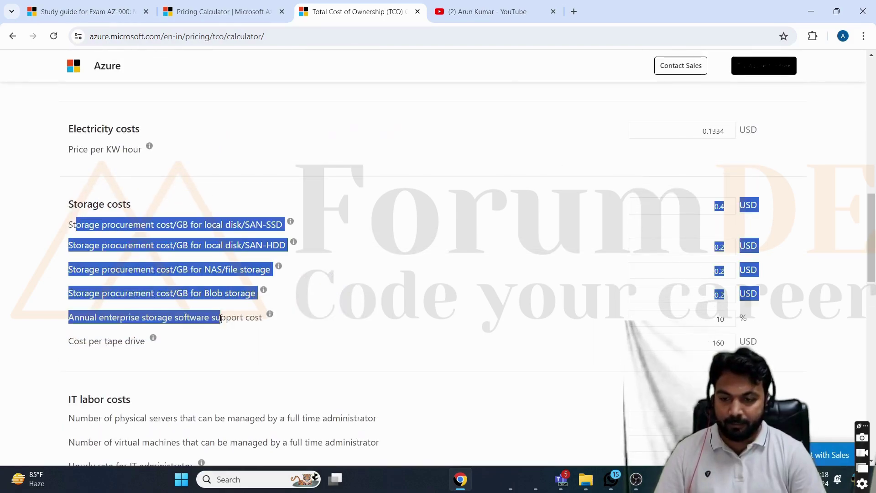
# Examine the IT labor costs assumptions for servers and virtual machines per administrator and the hourly rate
pyautogui.moveTo(870, 214); pyautogui.dragTo(874, 251)
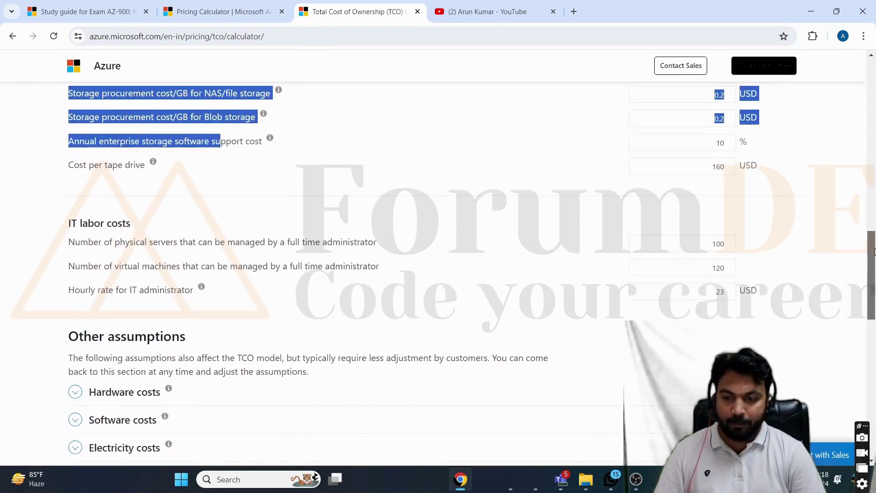
pyautogui.click(77, 229)
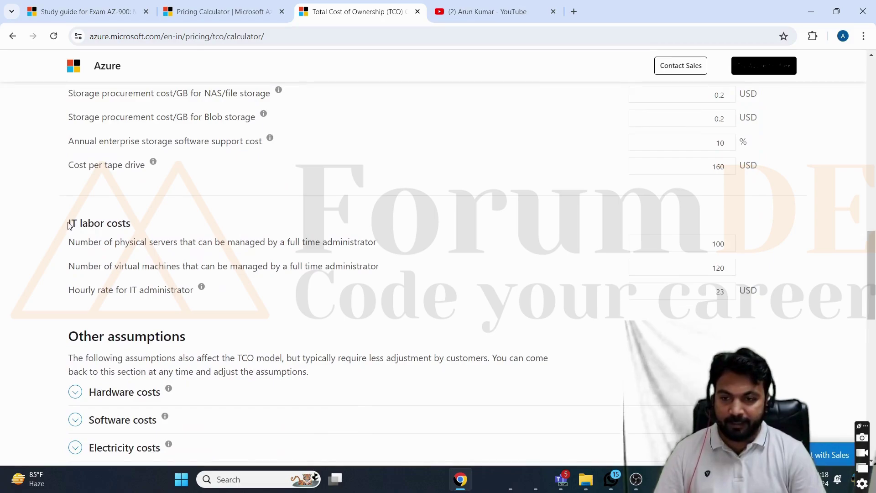
pyautogui.moveTo(68, 224); pyautogui.dragTo(208, 298)
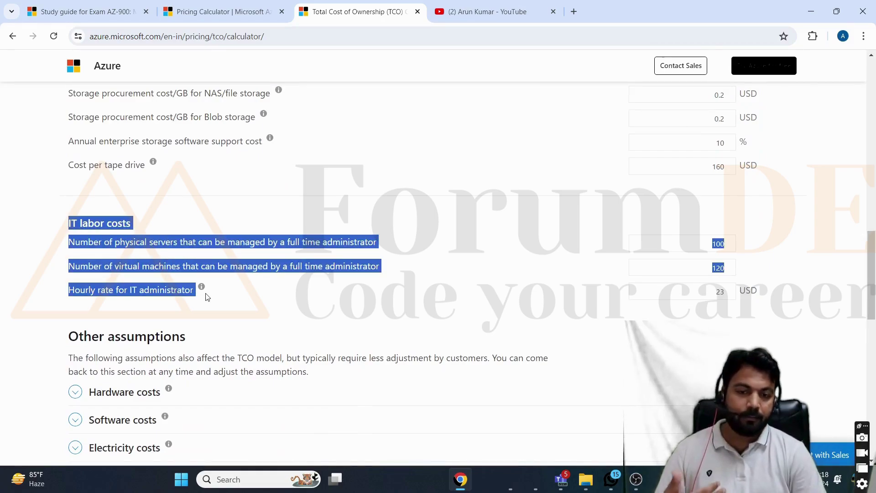
pyautogui.click(230, 318)
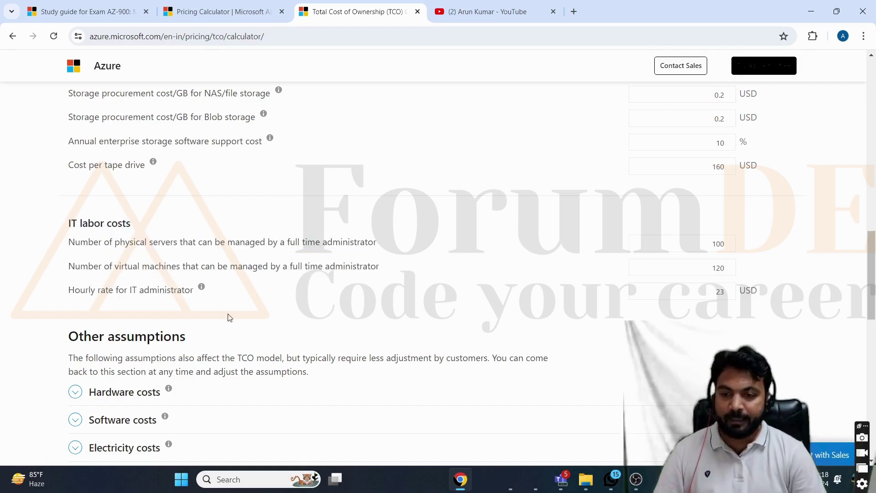
pyautogui.moveTo(69, 222); pyautogui.dragTo(176, 283)
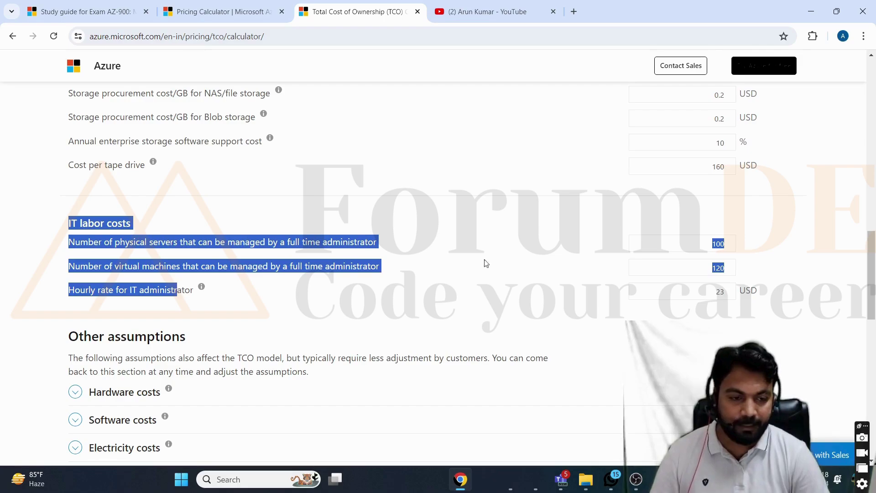
pyautogui.click(419, 264)
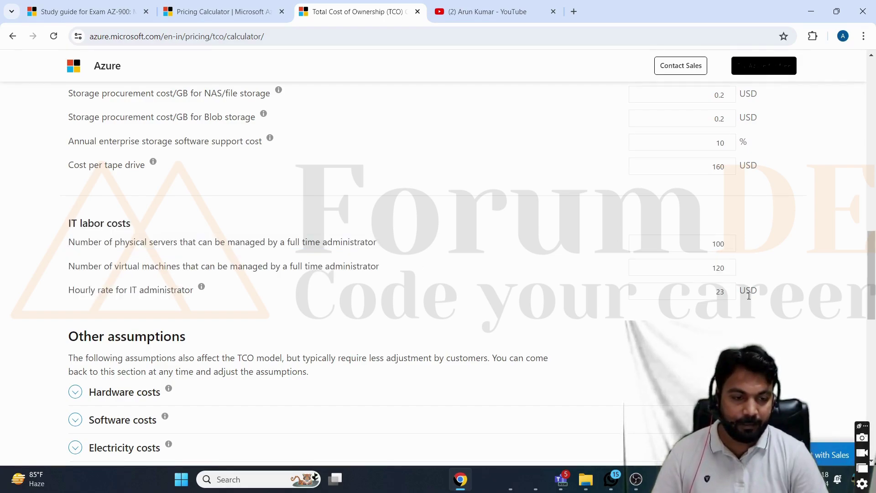
pyautogui.moveTo(747, 290); pyautogui.dragTo(740, 290)
# Highlight the Other assumptions heading, keep the default assumptions and generate the TCO report
pyautogui.moveTo(871, 259); pyautogui.dragTo(874, 298)
pyautogui.moveTo(105, 148); pyautogui.dragTo(169, 149)
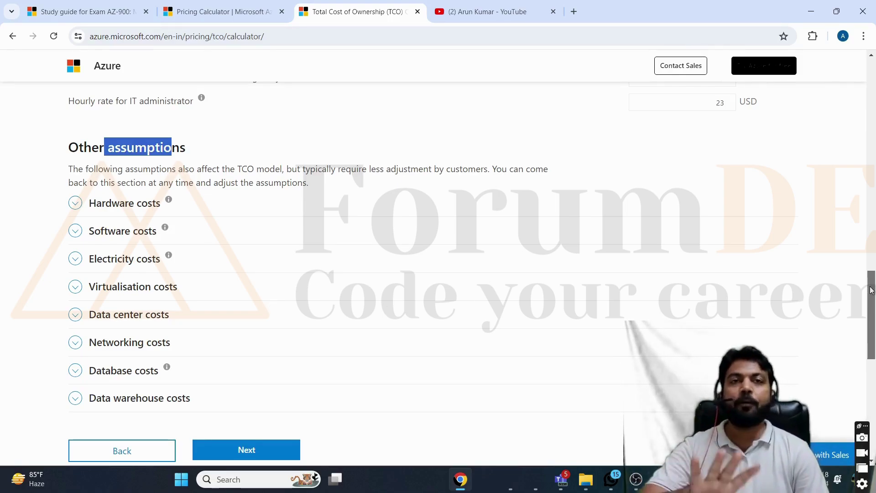
pyautogui.moveTo(872, 290); pyautogui.dragTo(870, 322)
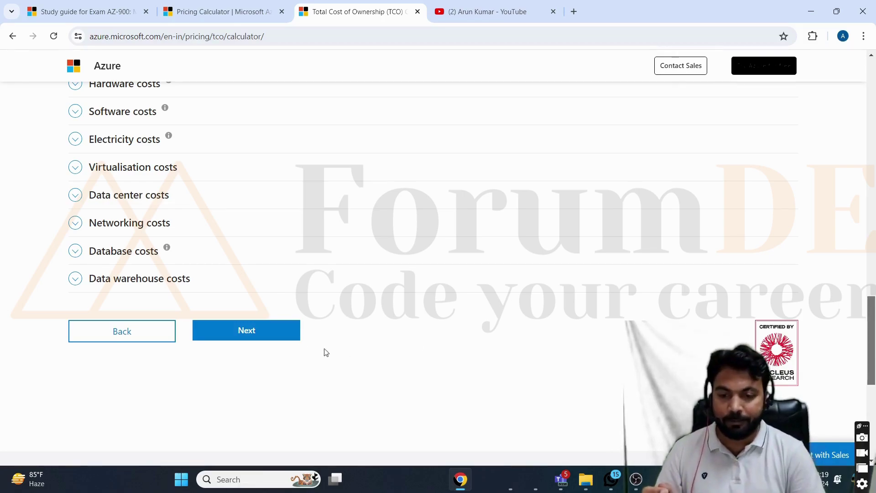
pyautogui.click(283, 336)
pyautogui.scroll(1, 662, 193)
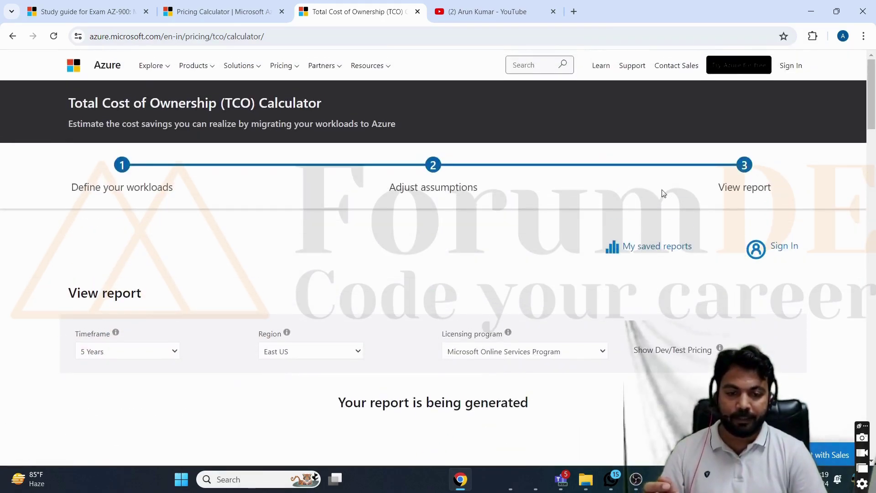
# Read the report's estimated savings statement, highlighting its five-year timeframe and the savings amount
pyautogui.scroll(-2, 874, 109)
pyautogui.scroll(-3, 874, 110)
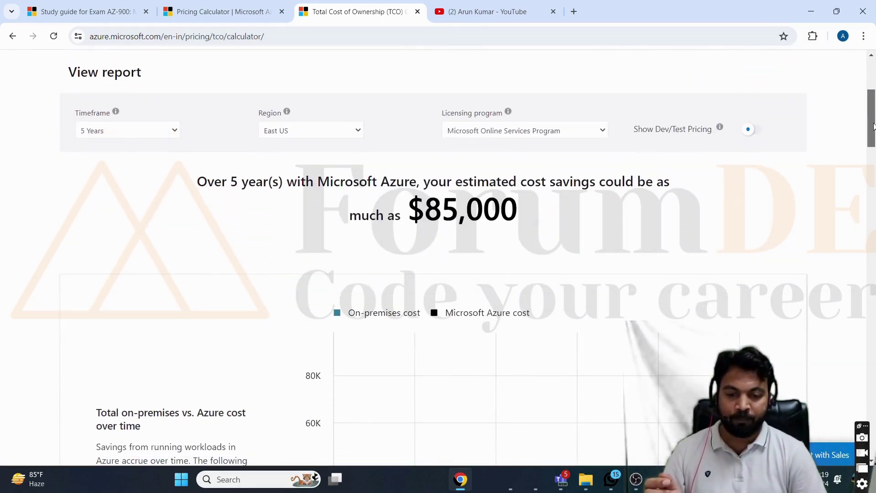
pyautogui.moveTo(273, 184); pyautogui.dragTo(530, 219)
pyautogui.click(529, 219)
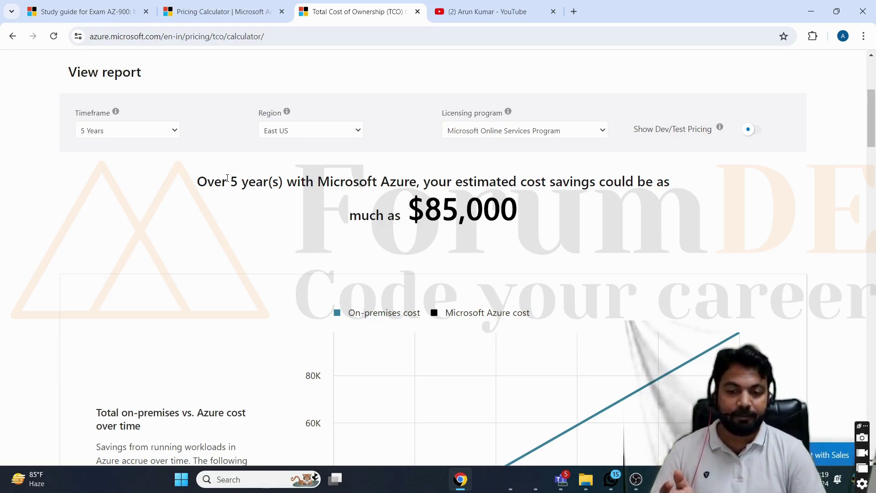
pyautogui.moveTo(226, 181); pyautogui.dragTo(284, 184)
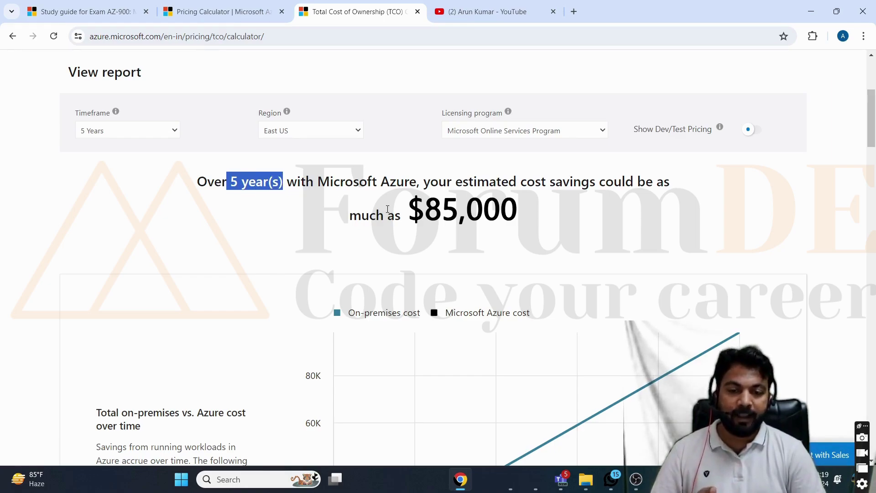
pyautogui.moveTo(408, 211); pyautogui.dragTo(514, 220)
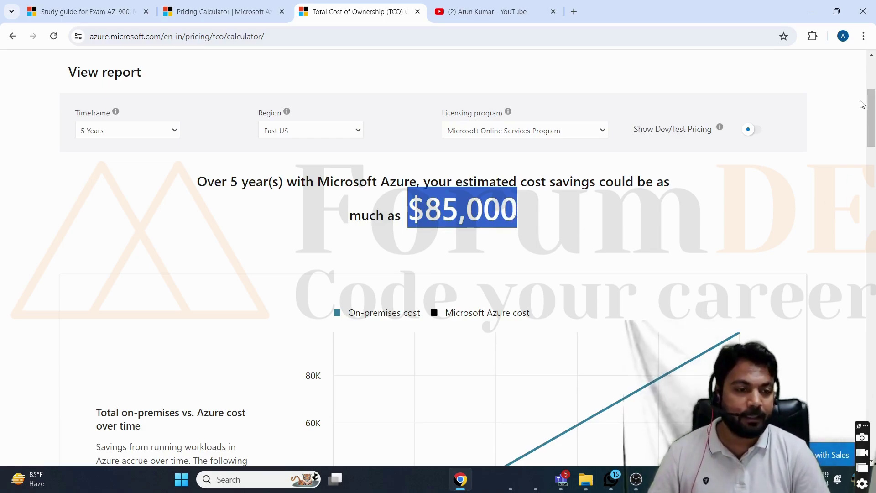
# Compare the report's on-premises and Azure costs in the cost-over-time graph and the two total cost pie charts
pyautogui.scroll(-5, 875, 107)
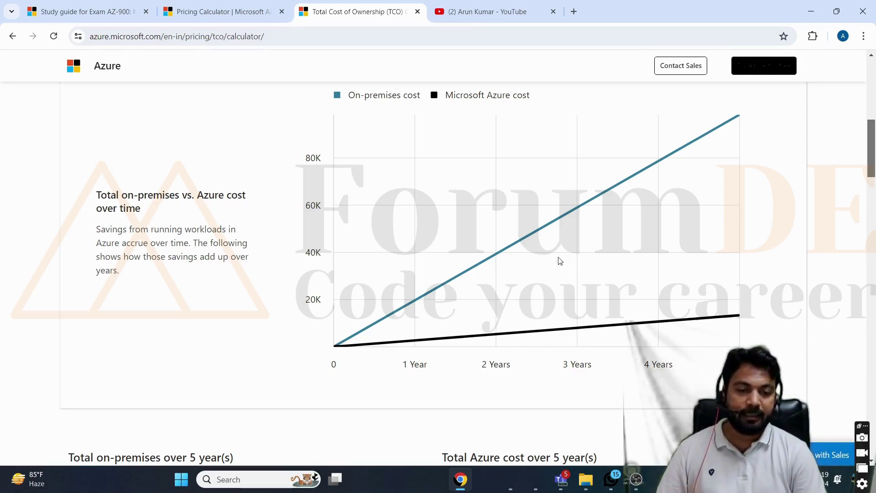
pyautogui.moveTo(870, 146); pyautogui.dragTo(873, 190)
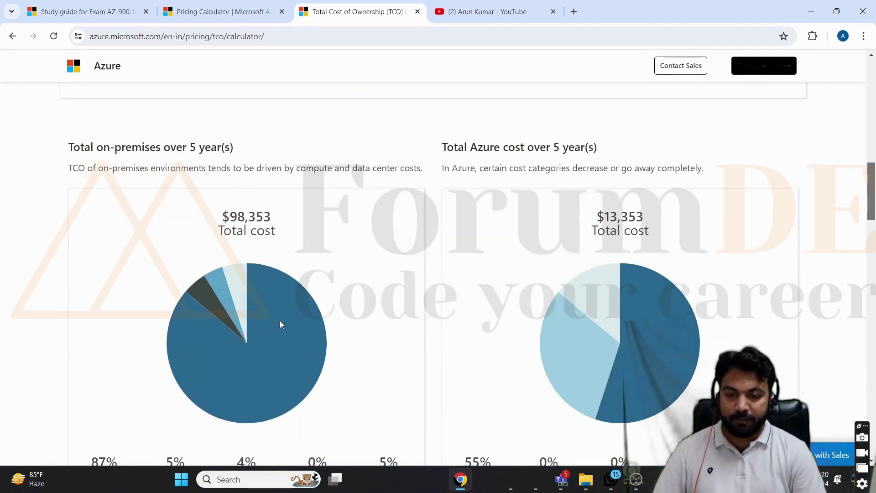
pyautogui.scroll(-1, 872, 189)
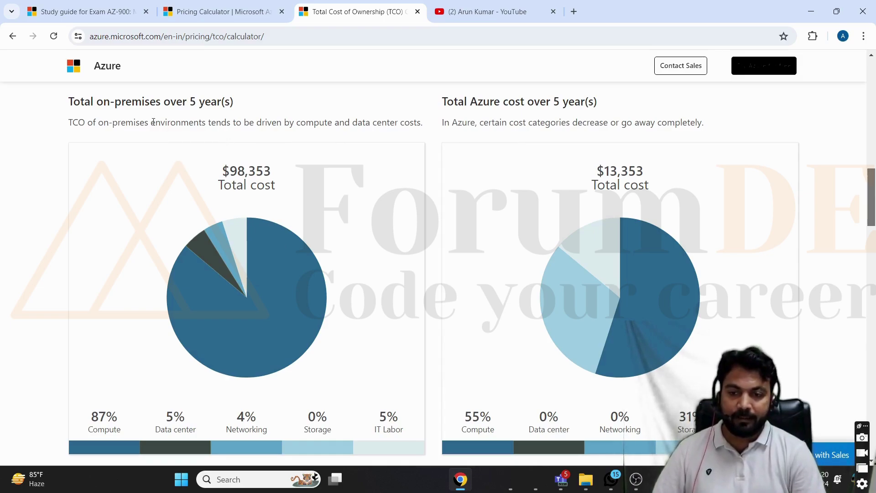
pyautogui.moveTo(104, 101); pyautogui.dragTo(142, 102)
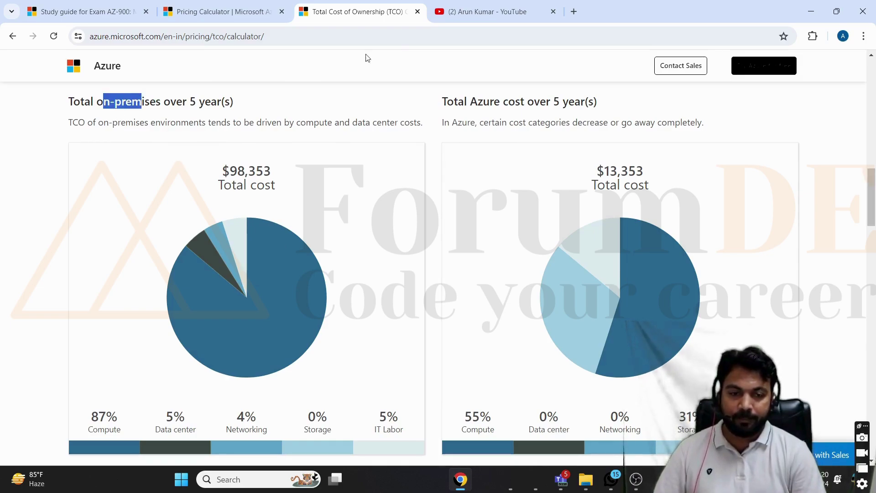
pyautogui.moveTo(478, 101); pyautogui.dragTo(530, 101)
pyautogui.click(529, 101)
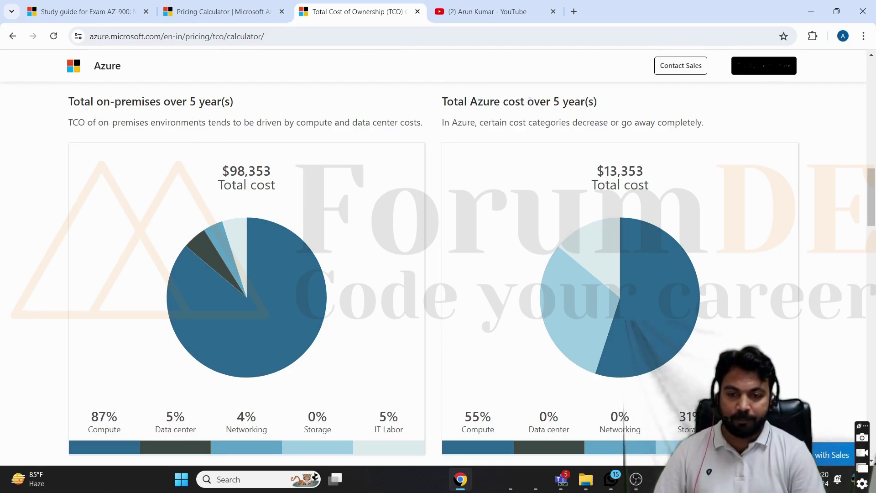
pyautogui.moveTo(221, 171); pyautogui.dragTo(275, 170)
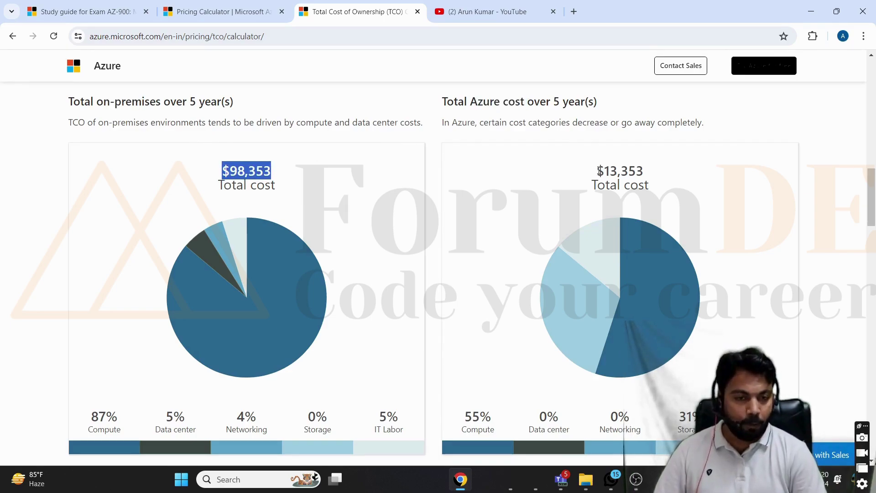
pyautogui.moveTo(598, 171); pyautogui.dragTo(652, 171)
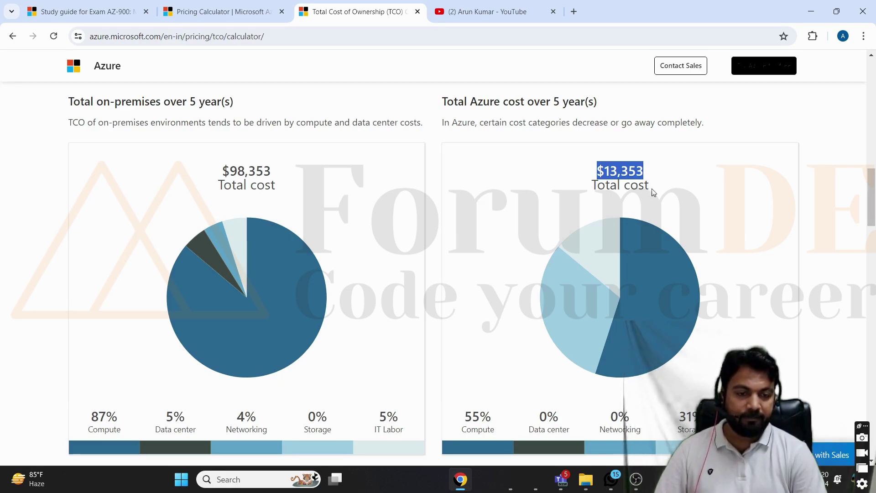
pyautogui.click(653, 181)
# Highlight the headline savings amount and compare it with the total savings line in the report's closing cost summary
pyautogui.moveTo(870, 185); pyautogui.dragTo(871, 100)
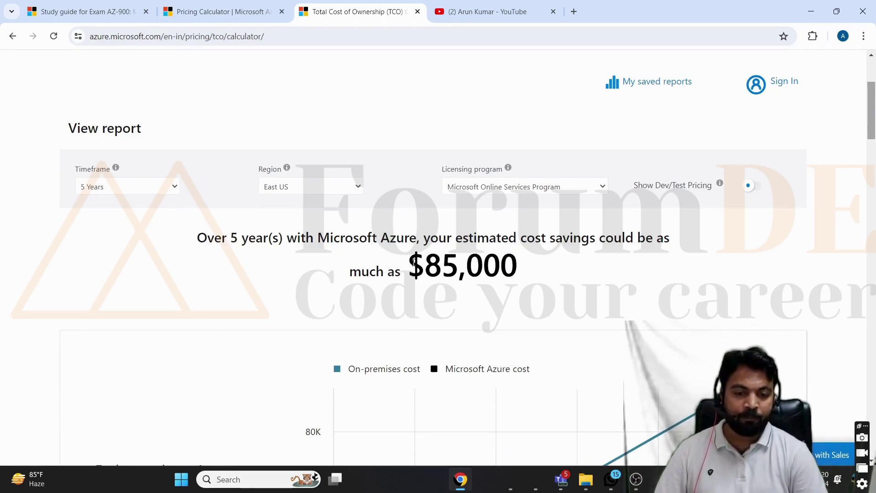
pyautogui.moveTo(413, 264); pyautogui.dragTo(535, 266)
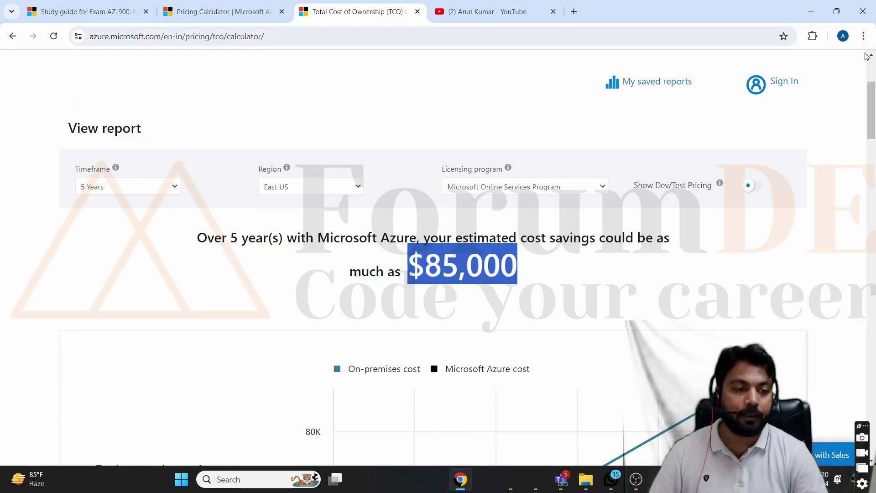
pyautogui.moveTo(872, 102); pyautogui.dragTo(864, 362)
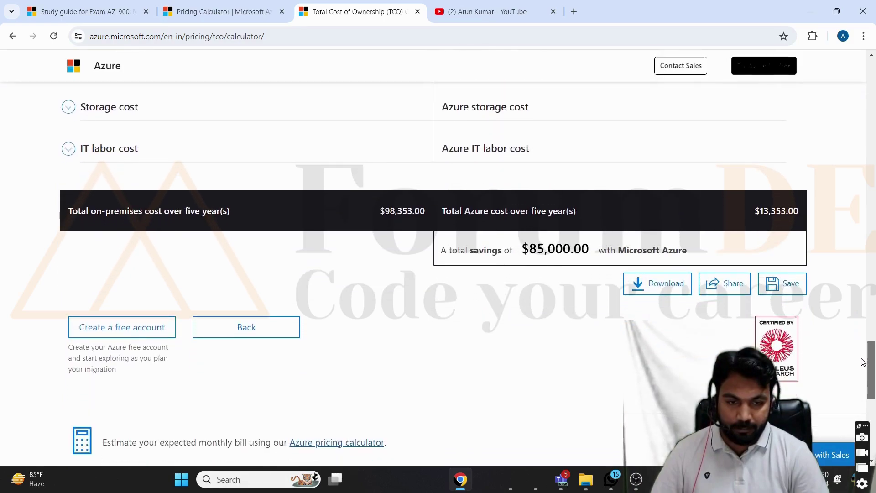
pyautogui.moveTo(443, 250); pyautogui.dragTo(582, 249)
pyautogui.click(582, 248)
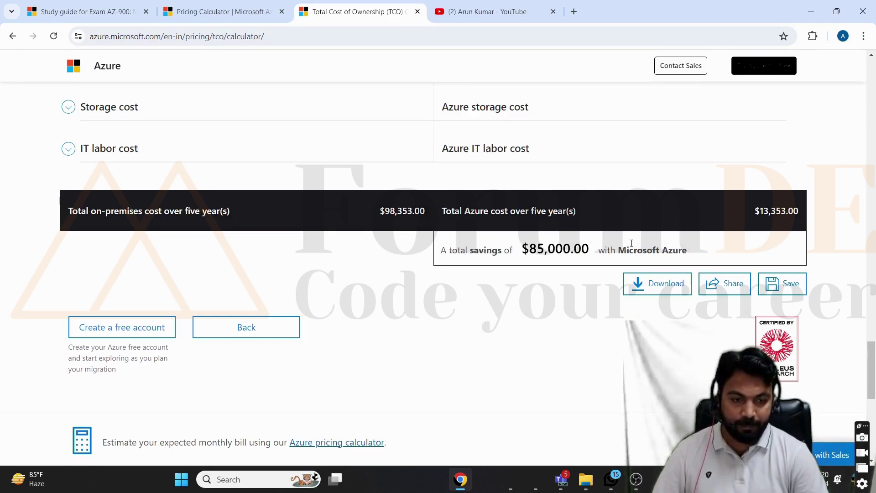
# Preview the TCO report as a downloadable PDF, look through its pages and close the preview without saving
pyautogui.click(654, 287)
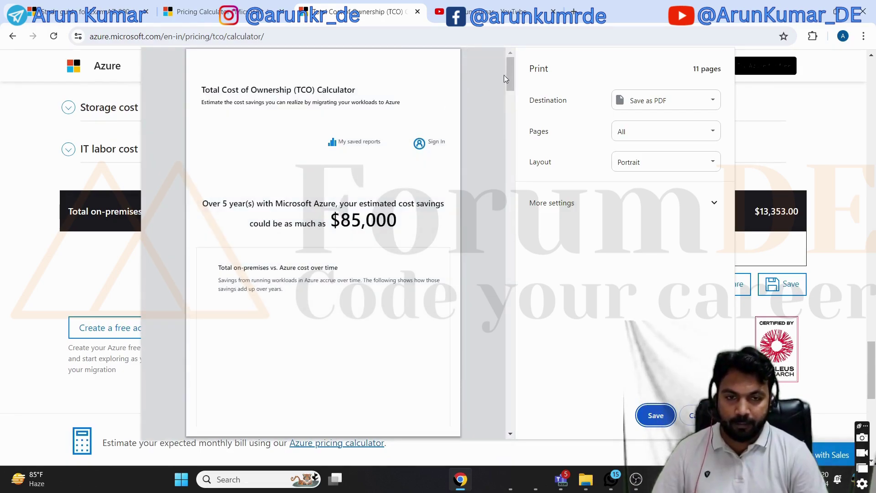
pyautogui.moveTo(512, 73); pyautogui.dragTo(565, 418)
pyautogui.click(691, 419)
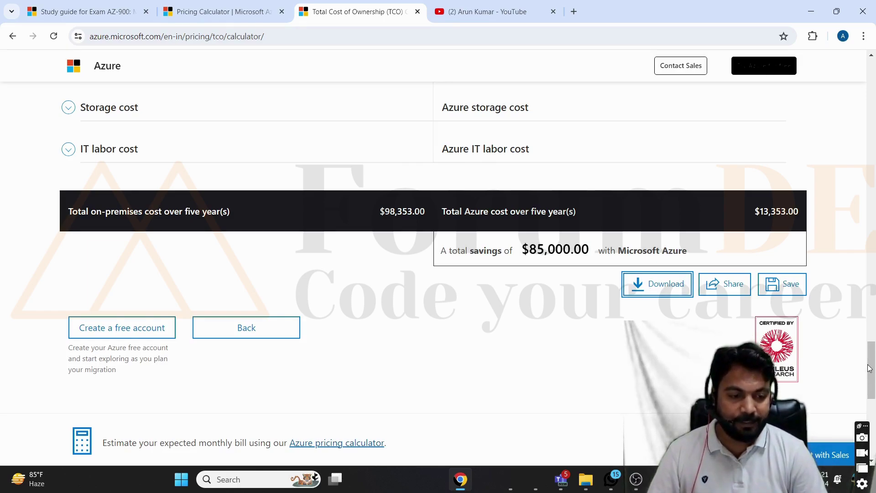
# Return to the start of the TCO report and revisit the Pricing Calculator page to compare the two tools
pyautogui.moveTo(873, 369); pyautogui.dragTo(873, 70)
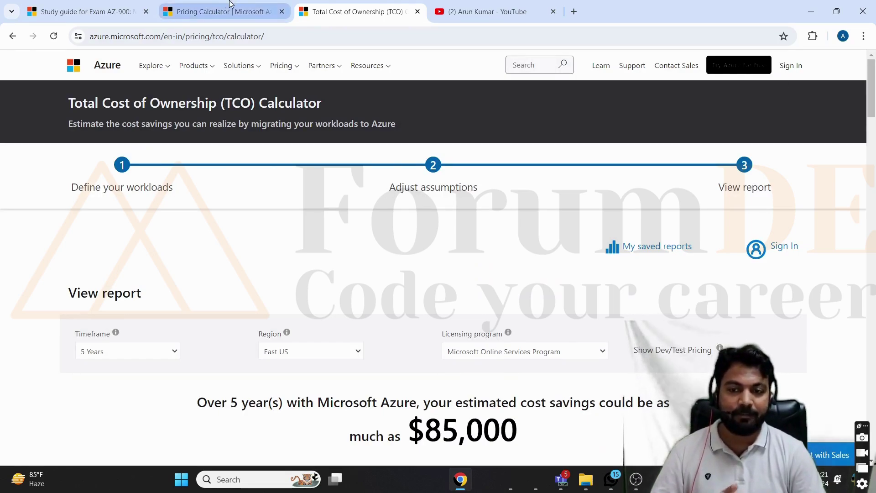
pyautogui.click(219, 12)
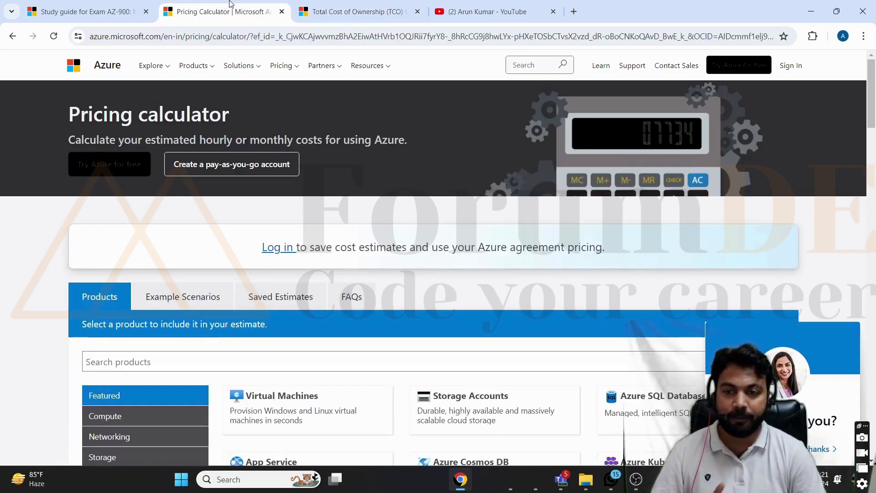
pyautogui.click(341, 13)
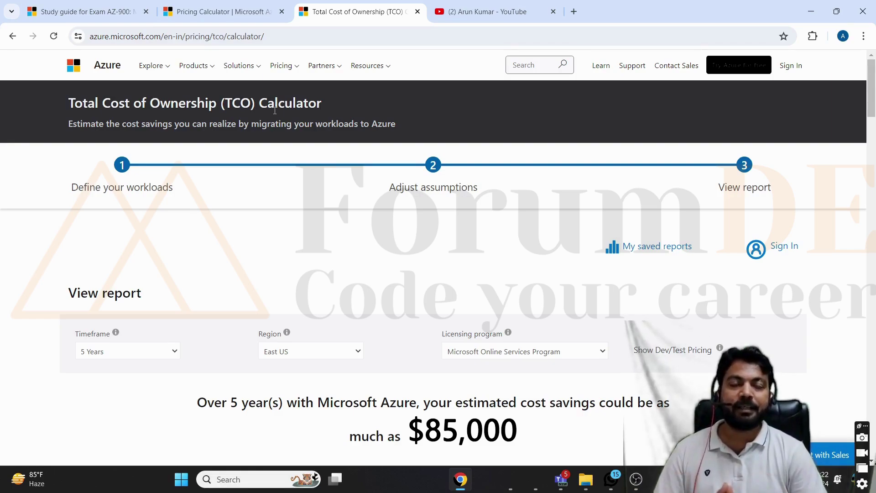
# Open the LinkedIn network page at linkedin.com/mynetwork/ in a new browser tab beside the TCO Calculator
pyautogui.rightClick(346, 8)
pyautogui.press('Escape')
pyautogui.hotkey('ctrl', 't')
pyautogui.write('linkedin.com/mynetwork/')
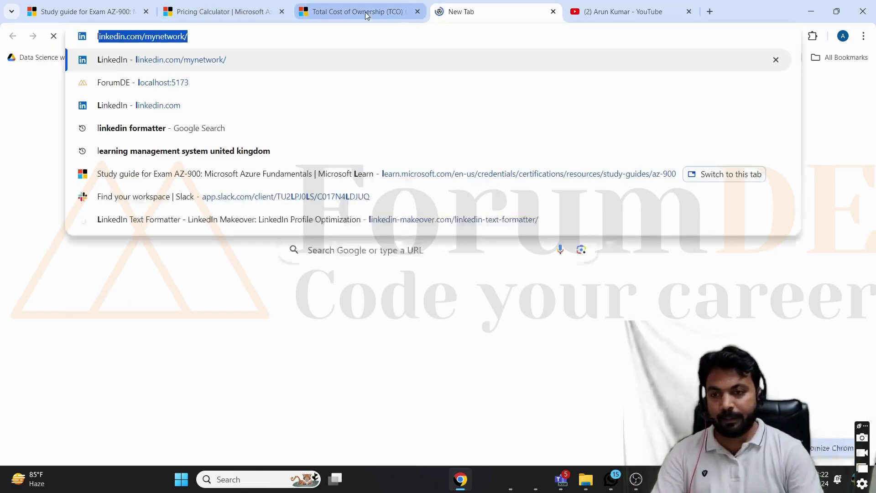
pyautogui.press('Return')
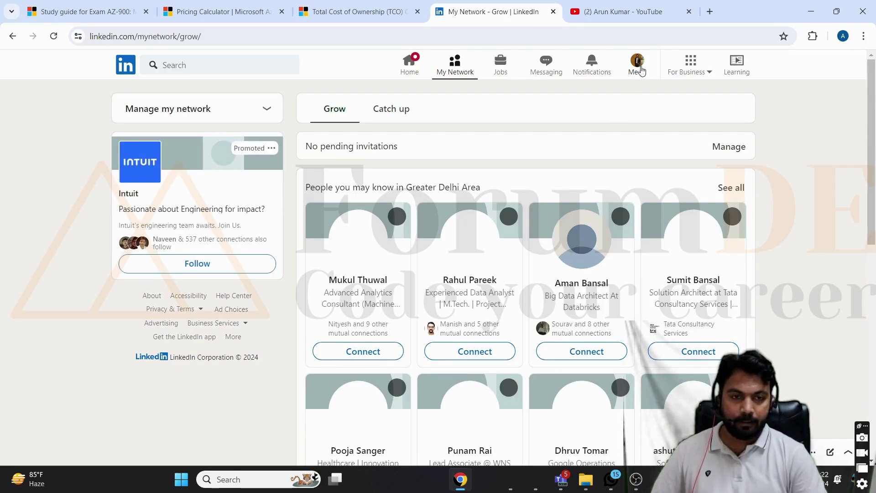
# View the signed-in member's own LinkedIn profile, look over its header section, and close the LinkedIn page to return to YouTube
pyautogui.click(641, 70)
pyautogui.click(641, 71)
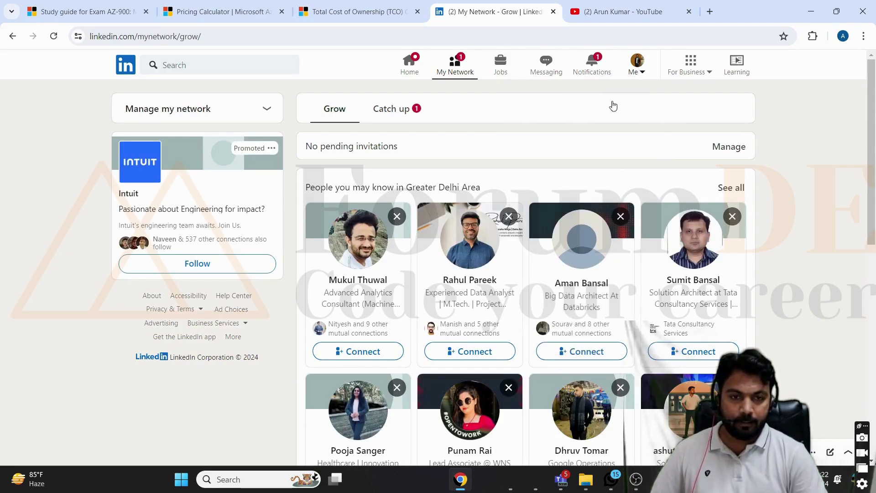
pyautogui.click(645, 67)
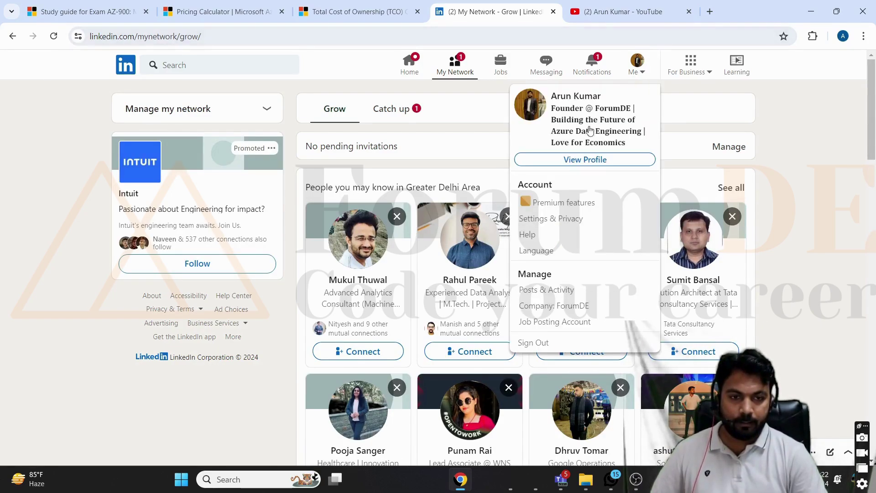
pyautogui.click(567, 164)
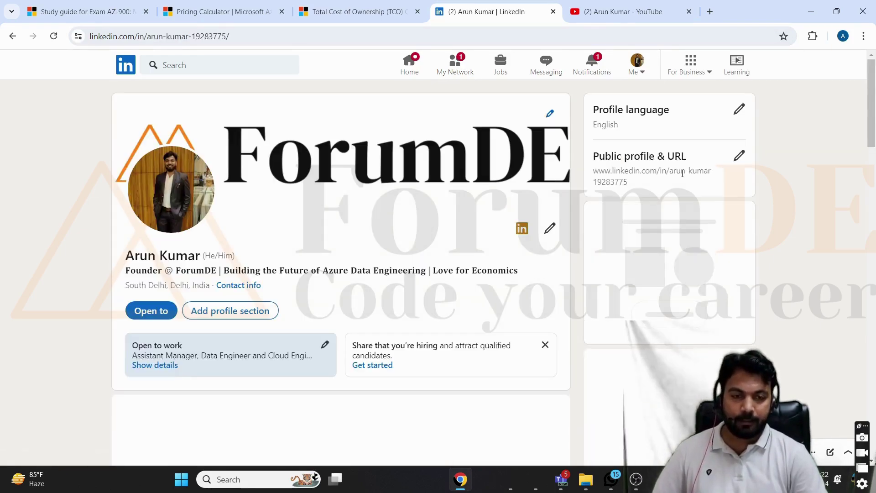
pyautogui.moveTo(870, 97)
pyautogui.mouseDown()
pyautogui.moveTo(874, 362)
pyautogui.moveTo(875, 254)
pyautogui.moveTo(854, 151)
pyautogui.moveTo(874, 134)
pyautogui.moveTo(874, 94)
pyautogui.mouseUp()
pyautogui.scroll(4, 855, 151)
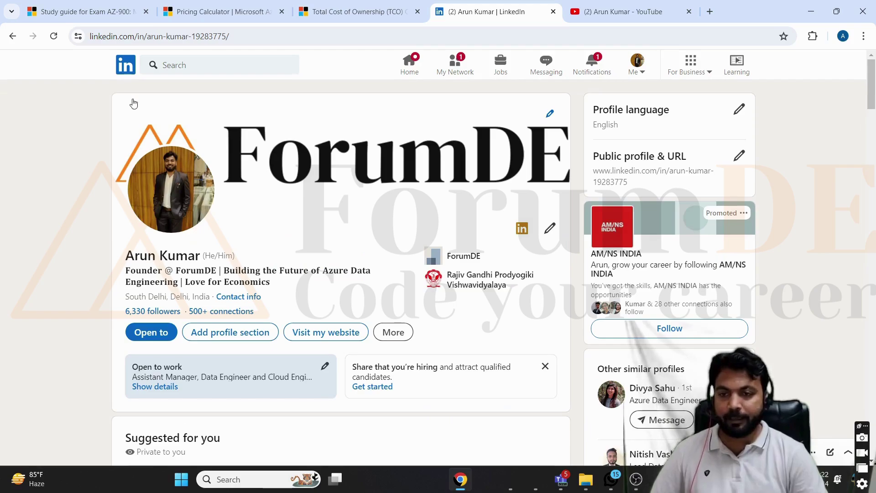
pyautogui.click(553, 13)
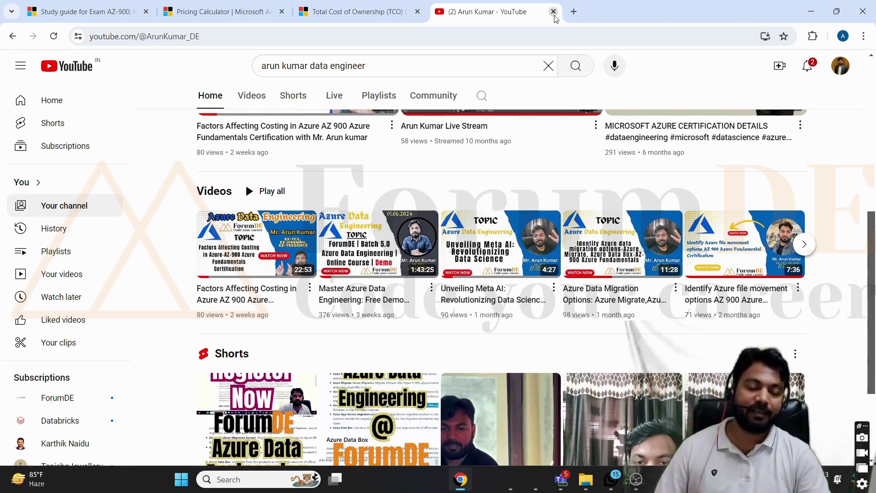
pyautogui.moveTo(626, 484)
pyautogui.click(634, 424)
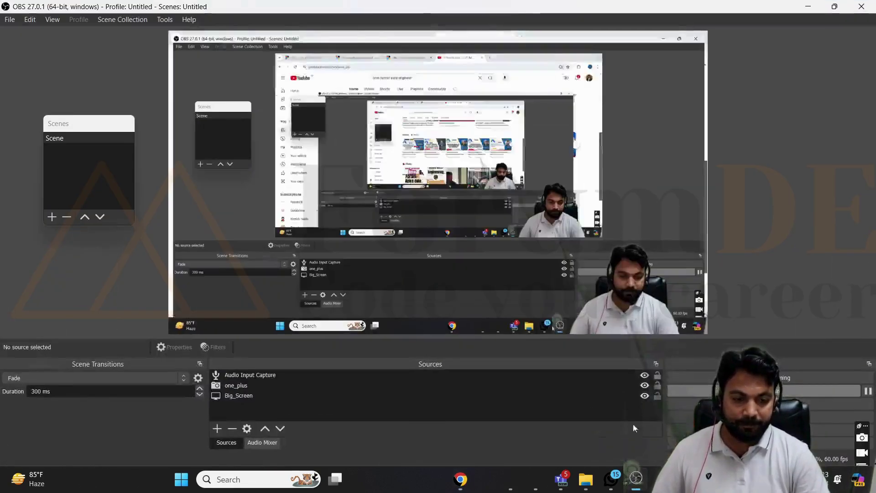
pyautogui.click(708, 391)
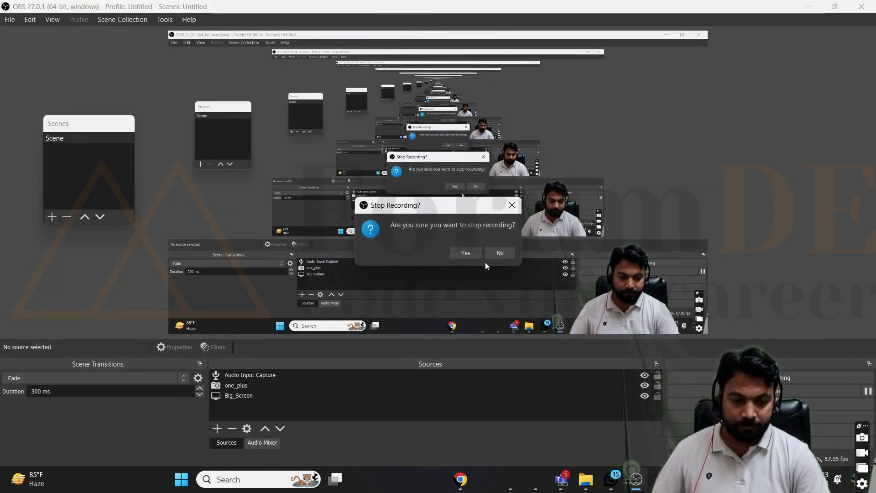
pyautogui.click(495, 252)
pyautogui.click(807, 8)
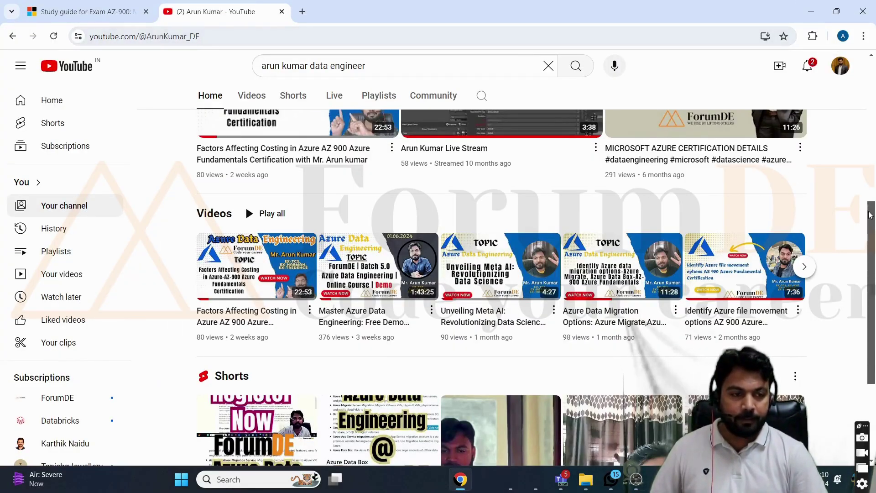
# Return to the header at the start of the YouTube channel's home page
pyautogui.moveTo(871, 209); pyautogui.dragTo(875, 83)
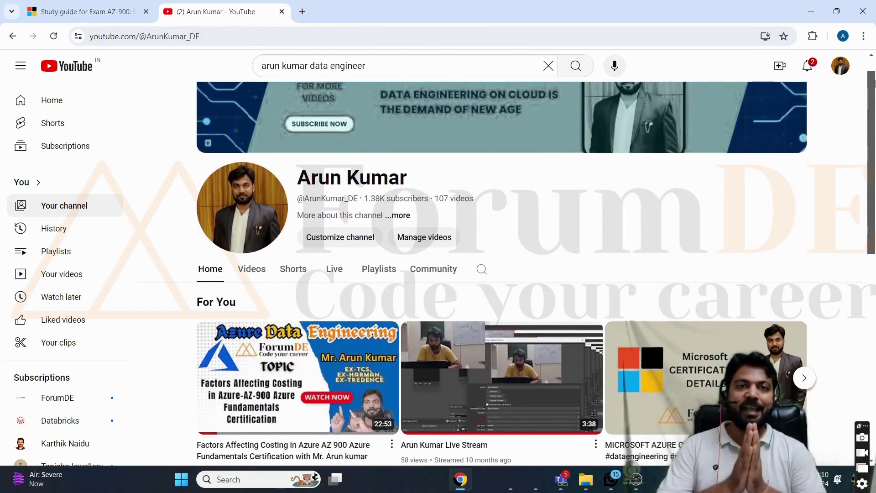